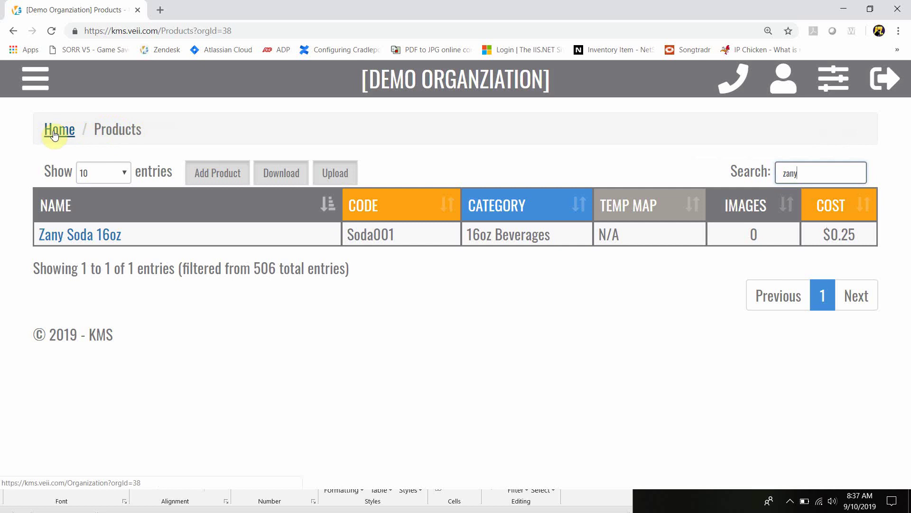
Open the Vistar Show catalog from the organization's product catalogs
{"action": "left_click", "coordinate": [57, 130]}
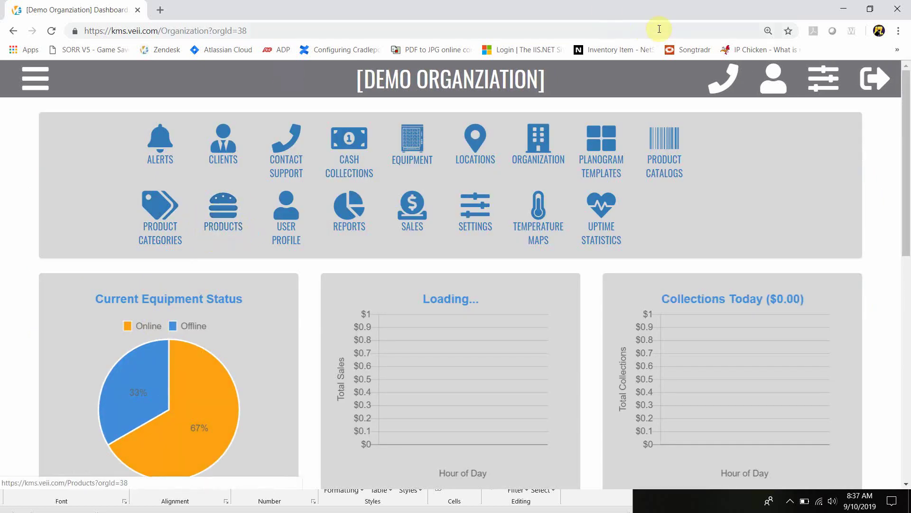
{"action": "left_click", "coordinate": [663, 172]}
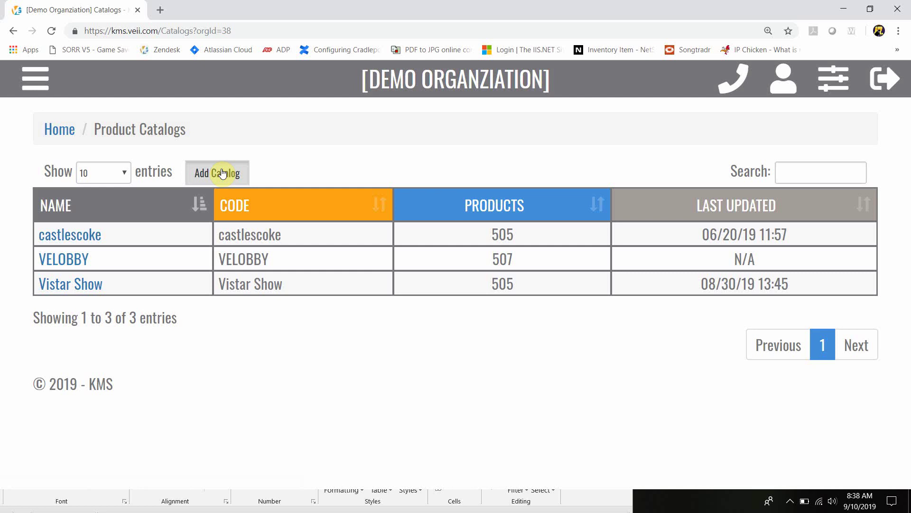
{"action": "left_click", "coordinate": [77, 284]}
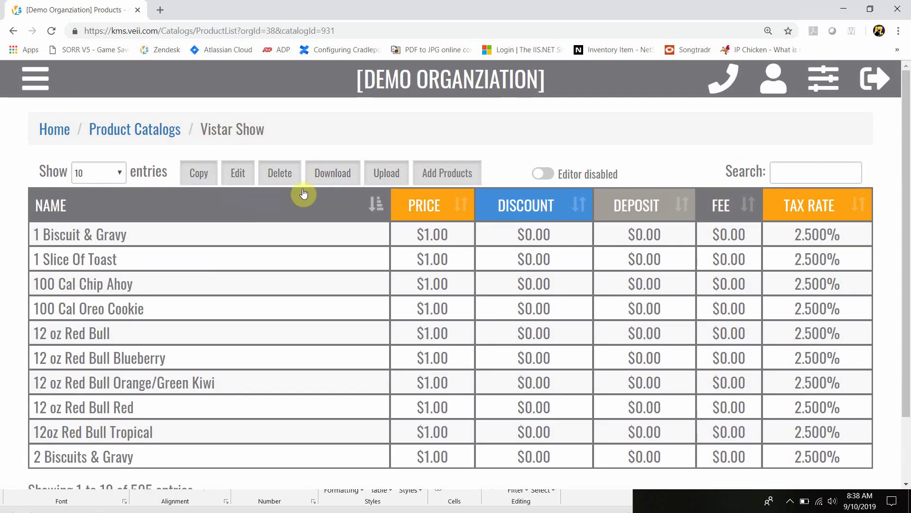
Add all products to the Vistar Show catalog
{"action": "left_click", "coordinate": [446, 178]}
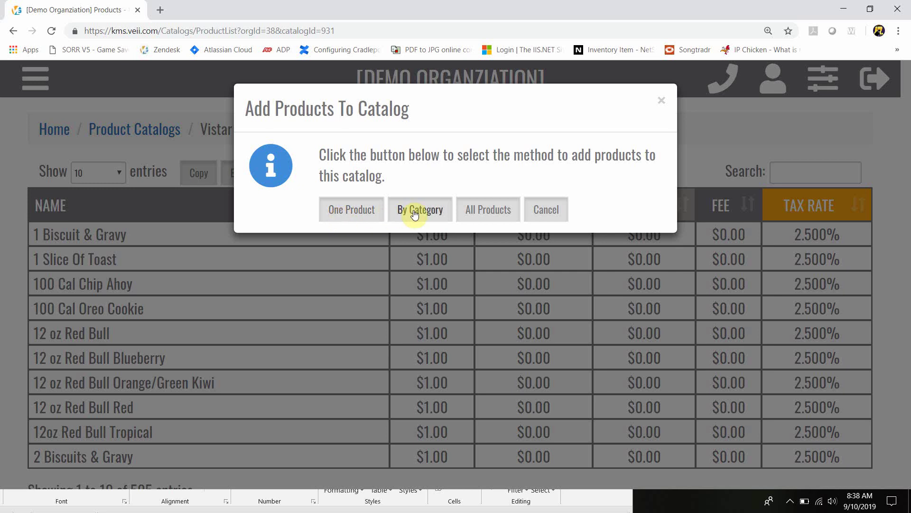
{"action": "left_click", "coordinate": [486, 214]}
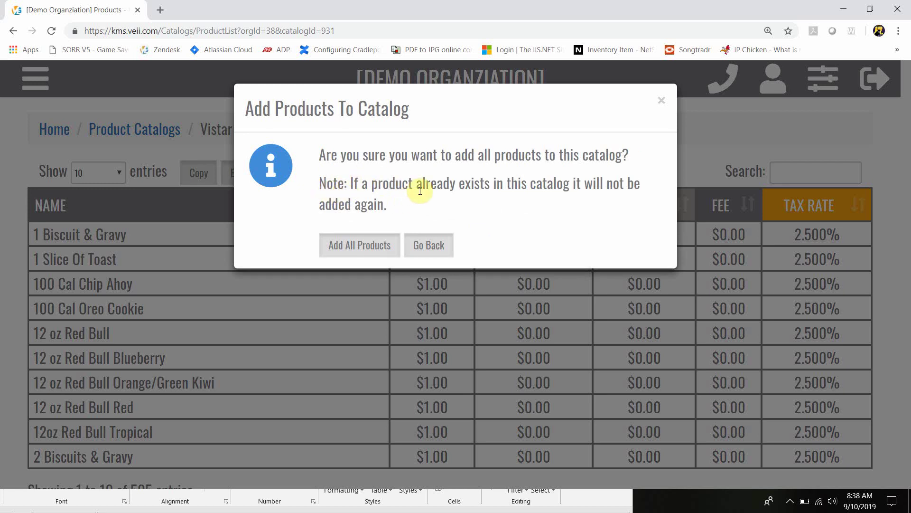
{"action": "left_click_drag", "start_coordinate": [365, 205], "coordinate": [586, 187]}
{"action": "left_click", "coordinate": [494, 212]}
{"action": "left_click_drag", "start_coordinate": [353, 181], "coordinate": [417, 222]}
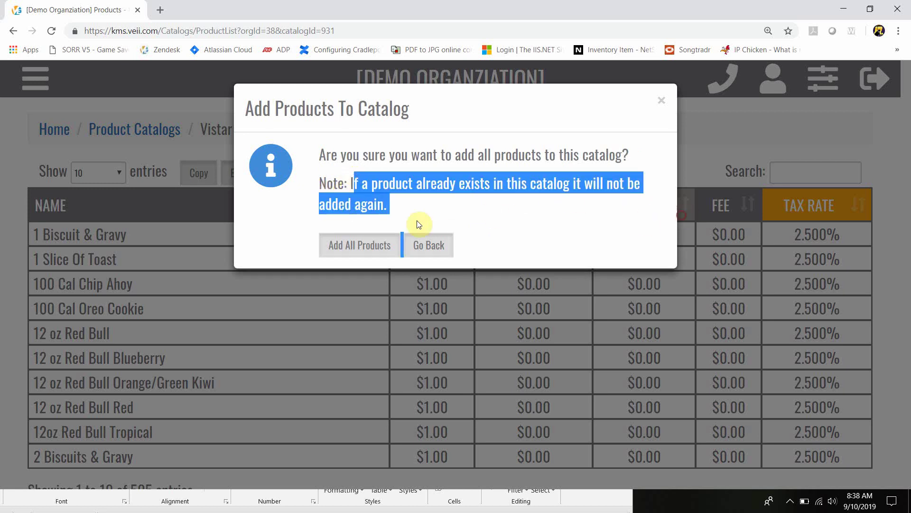
{"action": "left_click", "coordinate": [346, 255]}
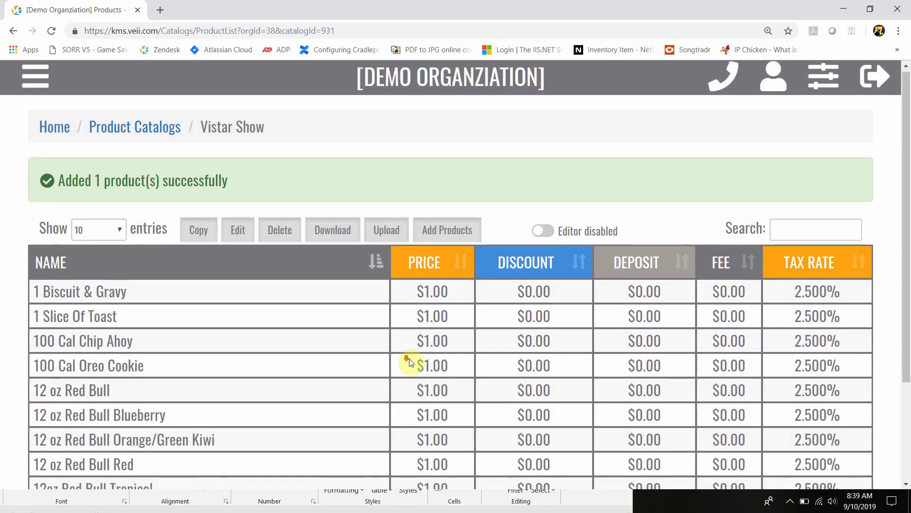
Search the Vistar Show catalog for "zany" to check the product's entry, and clear the search
{"action": "scroll", "coordinate": [408, 353], "scroll_direction": "down", "scroll_amount": 3}
{"action": "scroll", "coordinate": [423, 372], "scroll_direction": "up", "scroll_amount": 3}
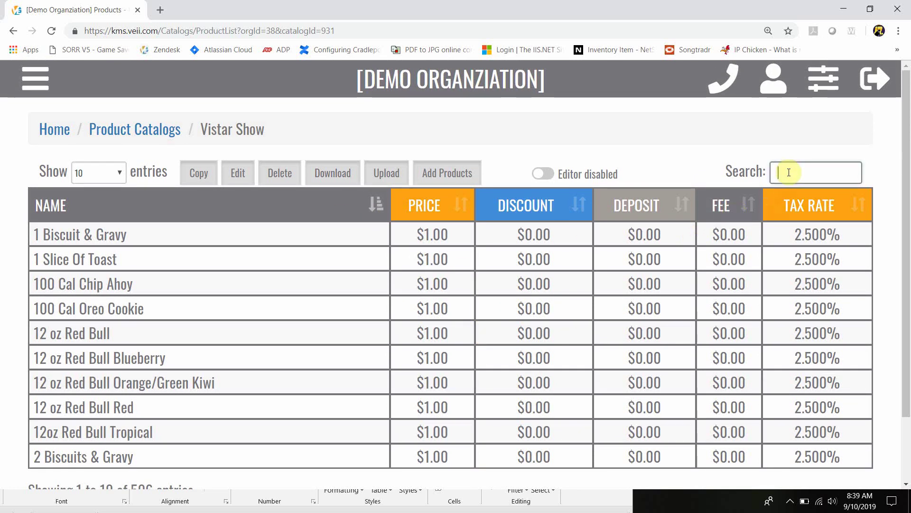
{"action": "type", "text": "zany"}
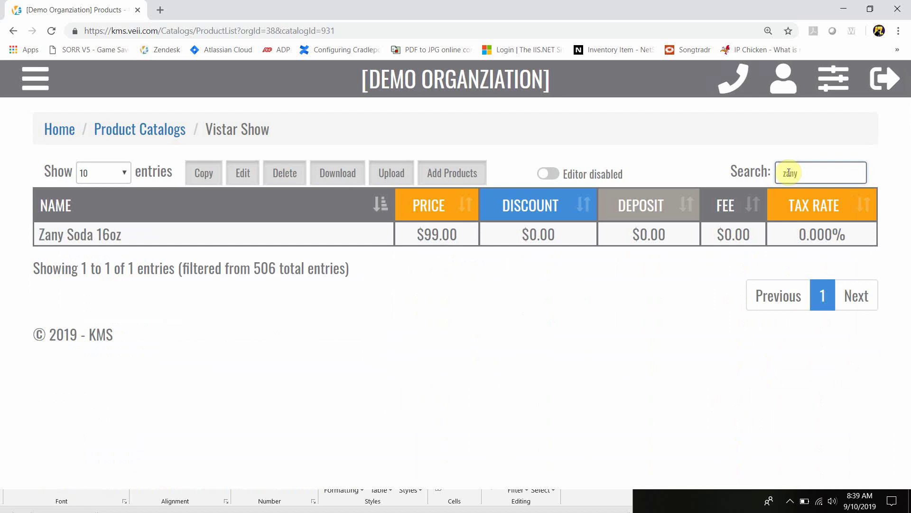
{"action": "key", "text": "BackSpace"}
{"action": "key", "text": "BackSpace"}
{"action": "key", "text": "BackSpace"}
{"action": "key", "text": "BackSpace"}
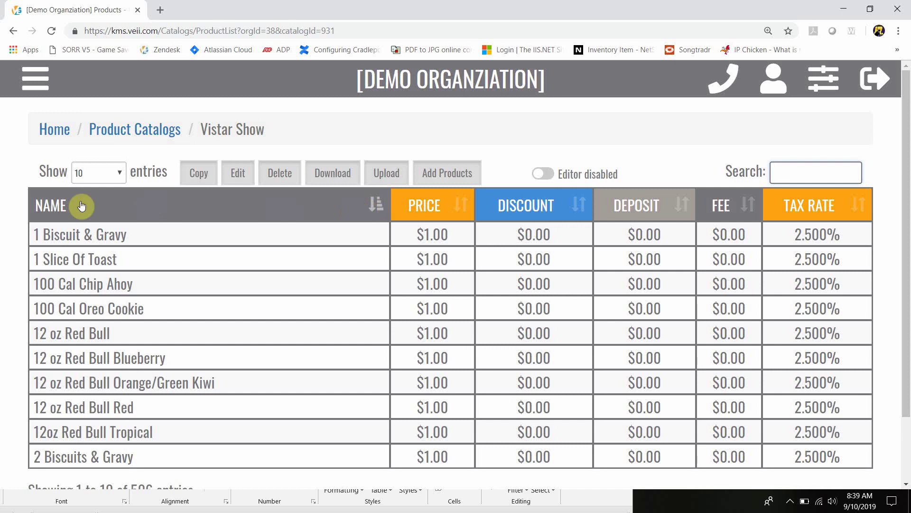
Sort the catalog's products by name in descending order and back to ascending order
{"action": "left_click", "coordinate": [377, 206]}
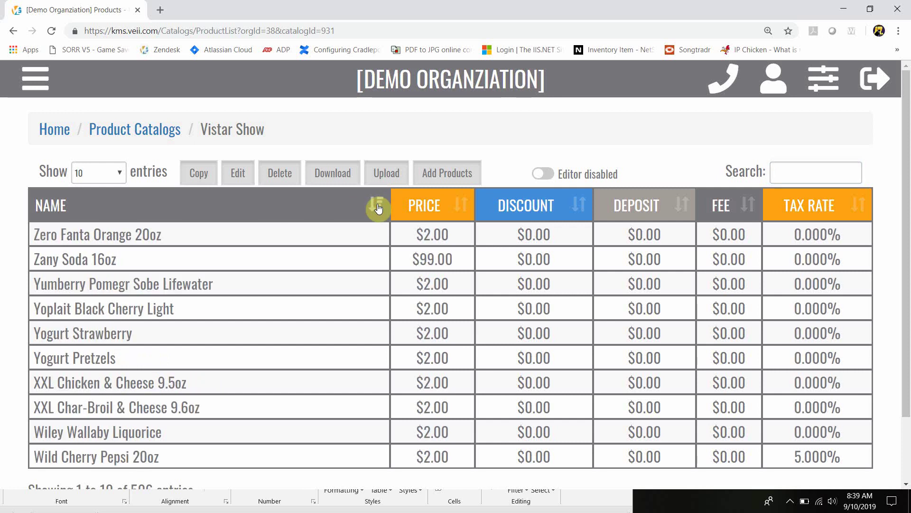
{"action": "left_click", "coordinate": [376, 205]}
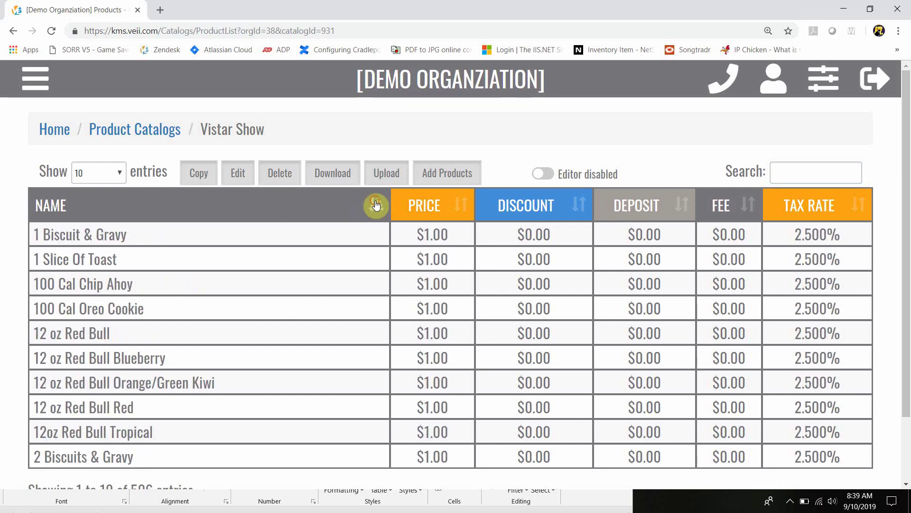
{"action": "left_click", "coordinate": [376, 205]}
{"action": "left_click", "coordinate": [376, 205]}
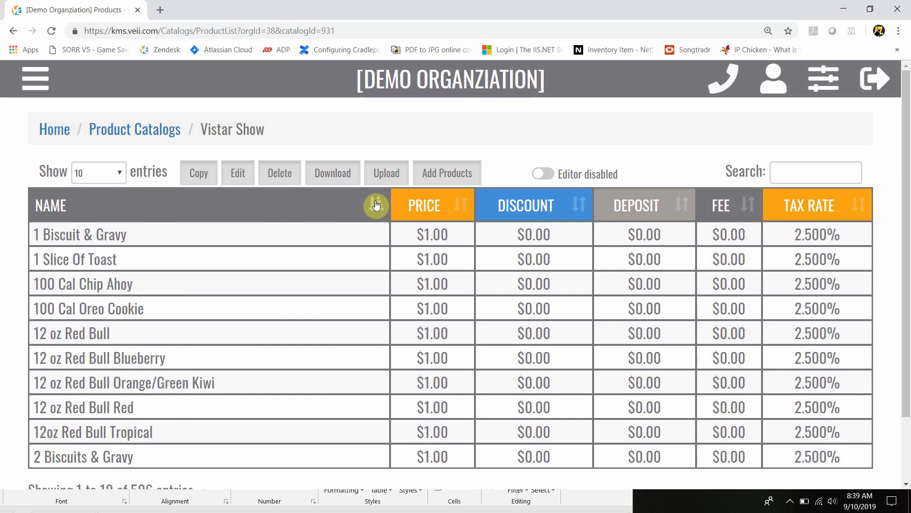
Sort the catalog's products by price from highest to lowest after trying the discount sort
{"action": "left_click", "coordinate": [579, 208]}
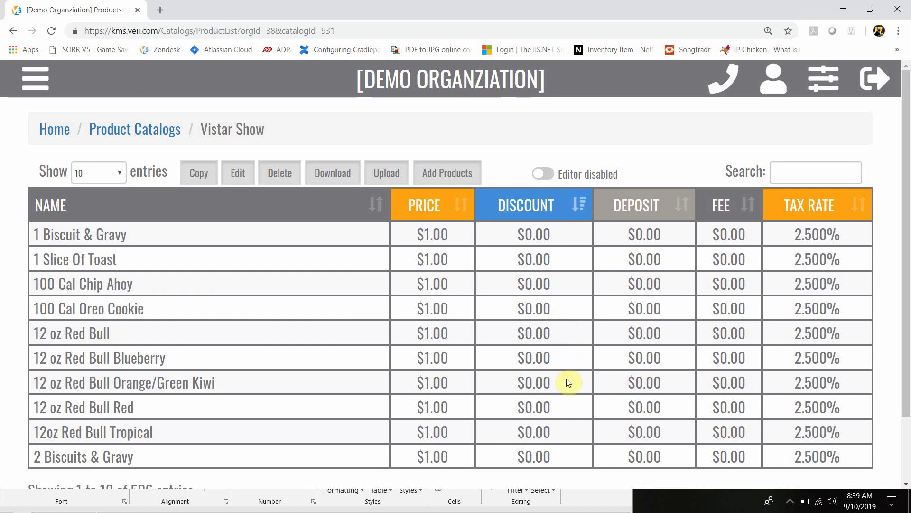
{"action": "left_click", "coordinate": [461, 207]}
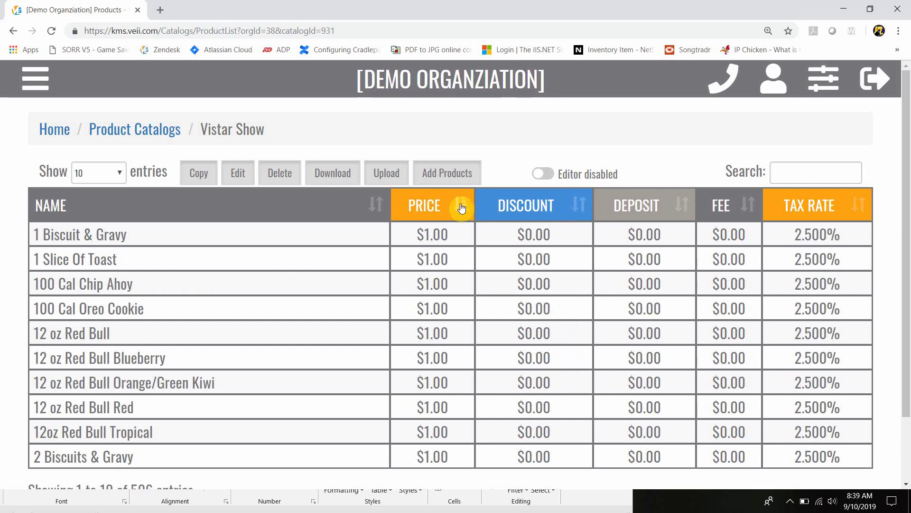
{"action": "left_click", "coordinate": [462, 207]}
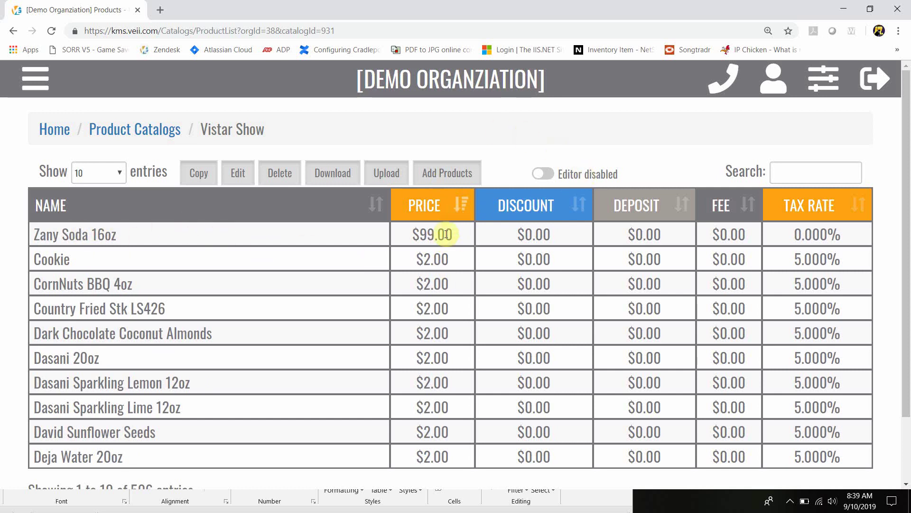
Enable the catalog editor and set the tax rate of Zany Soda 16oz to 5.500%
{"action": "left_click", "coordinate": [552, 180]}
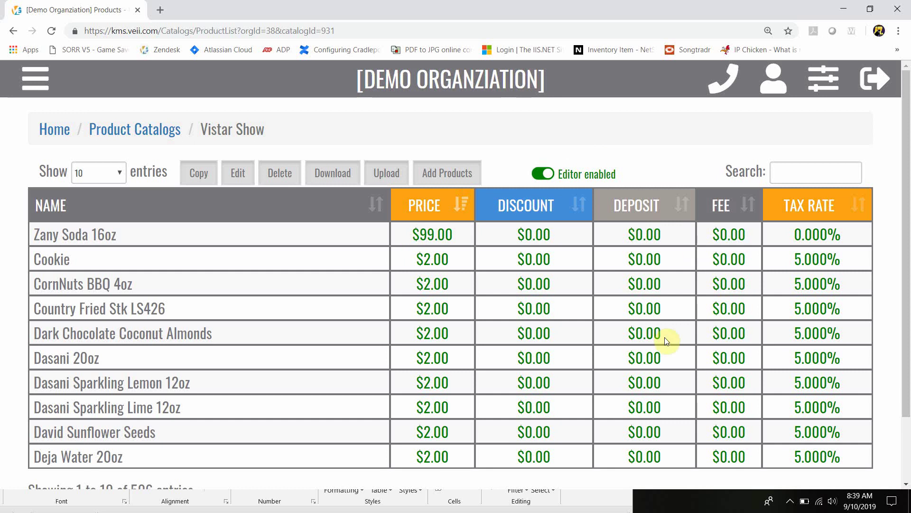
{"action": "left_click", "coordinate": [787, 233]}
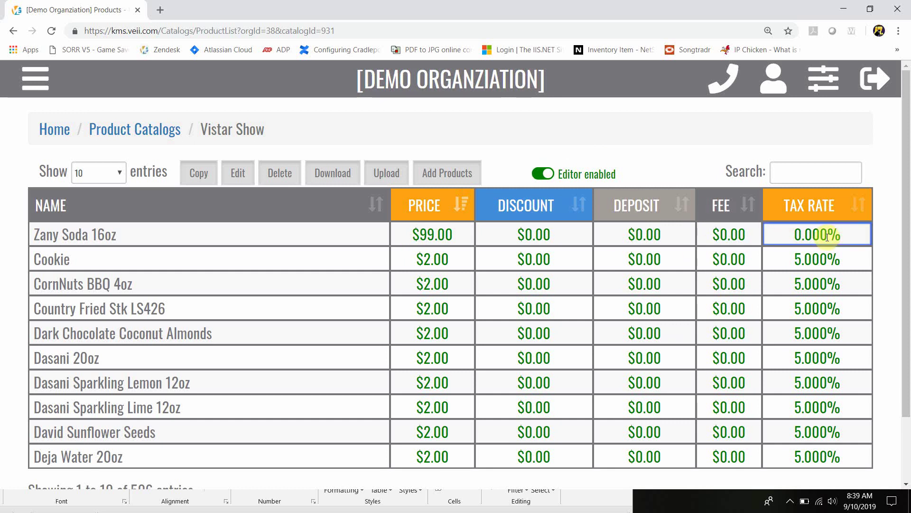
{"action": "type", "text": "5.500"}
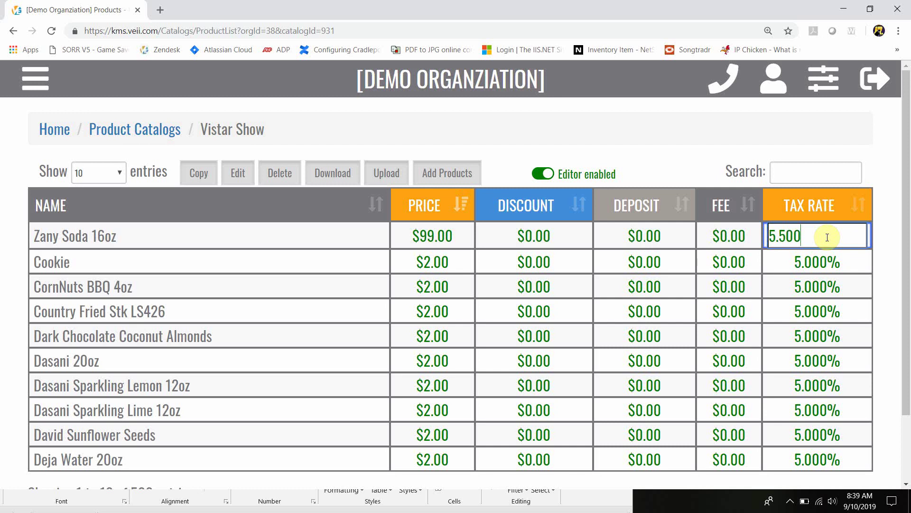
{"action": "key", "text": "Return"}
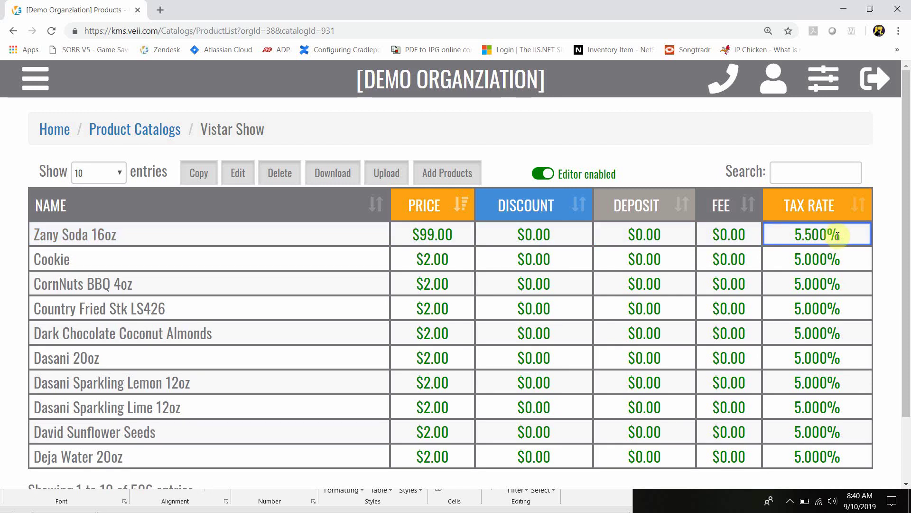
Set the tax rate of Zany Soda 16oz to 5.000%
{"action": "left_click", "coordinate": [794, 236]}
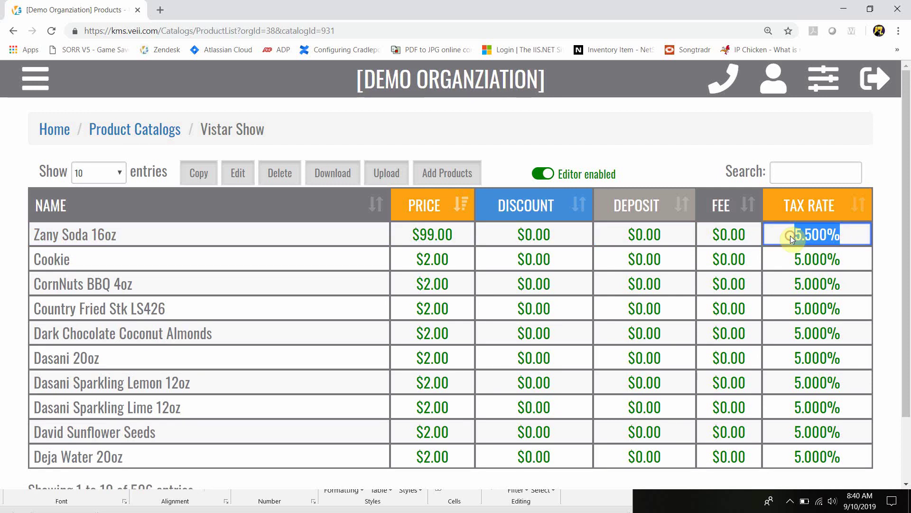
{"action": "type", "text": "5.000"}
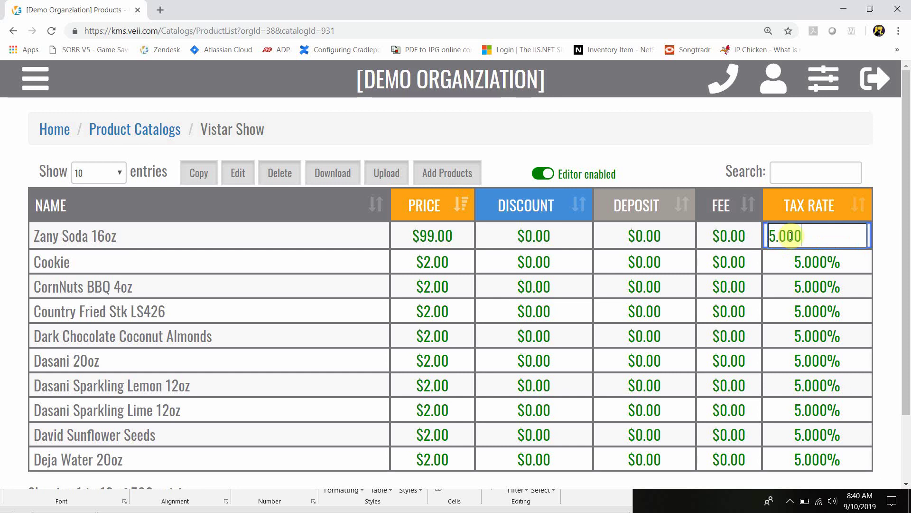
{"action": "key", "text": "Return"}
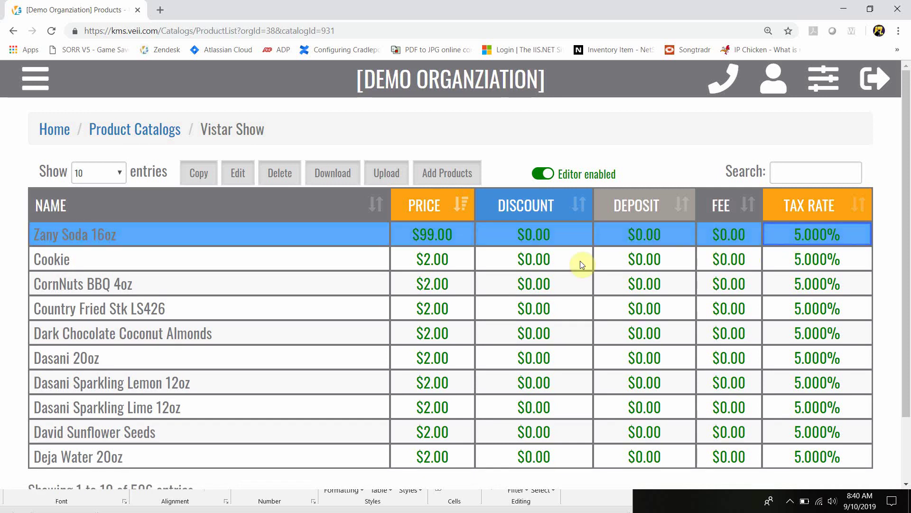
Set the price of Zany Soda 16oz to $1.50
{"action": "left_click", "coordinate": [430, 235]}
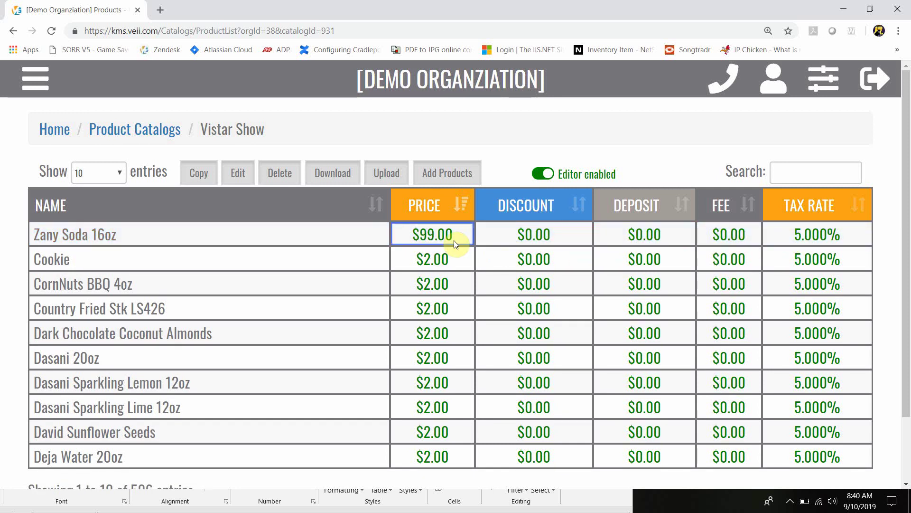
{"action": "type", "text": "1.50"}
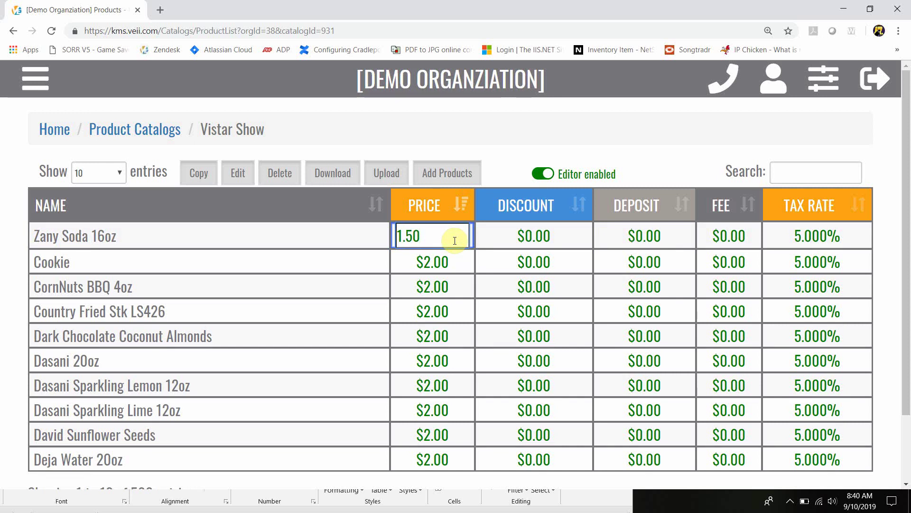
{"action": "left_click", "coordinate": [839, 234]}
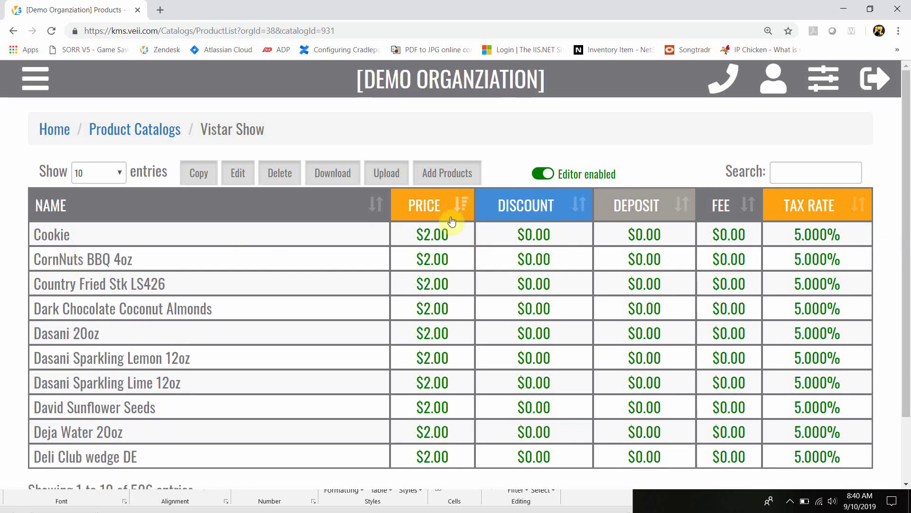
Search the catalog for "zany" and check the price and tax rate of Zany Soda 16oz
{"action": "left_click", "coordinate": [790, 172]}
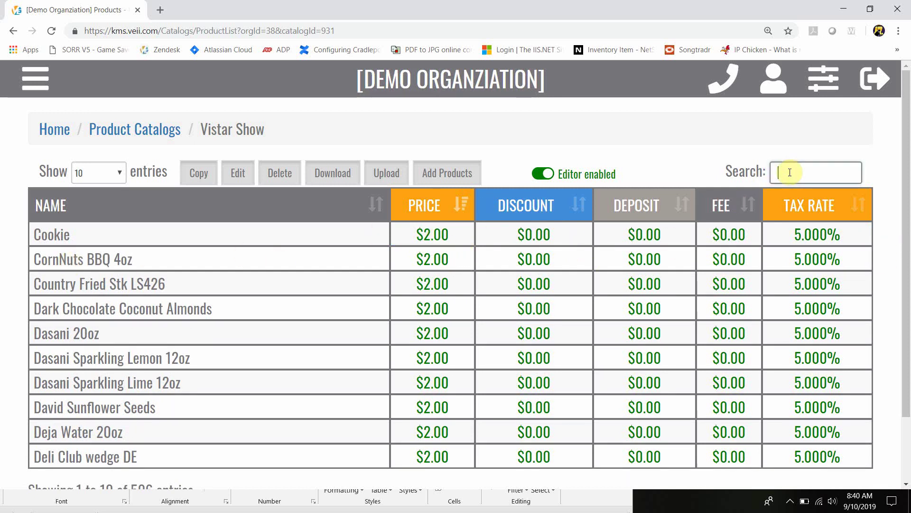
{"action": "type", "text": "zany"}
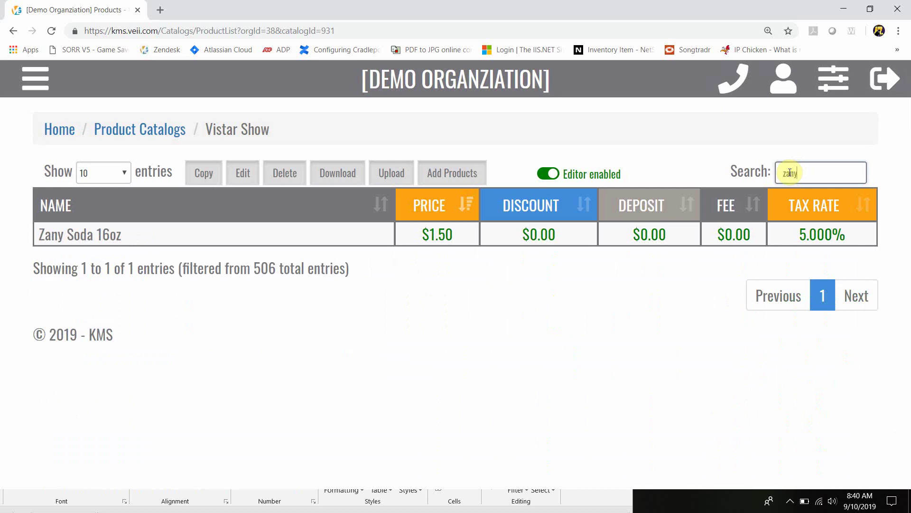
{"action": "left_click", "coordinate": [462, 239]}
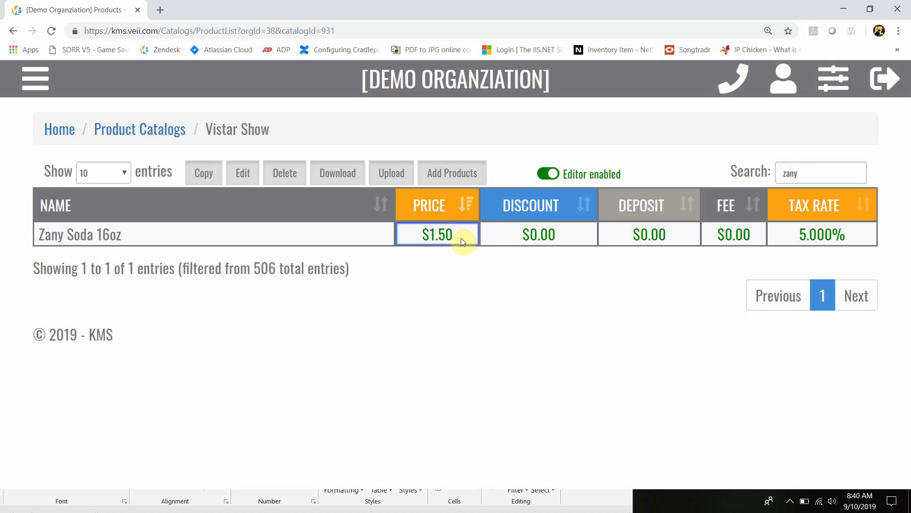
{"action": "left_click", "coordinate": [807, 239]}
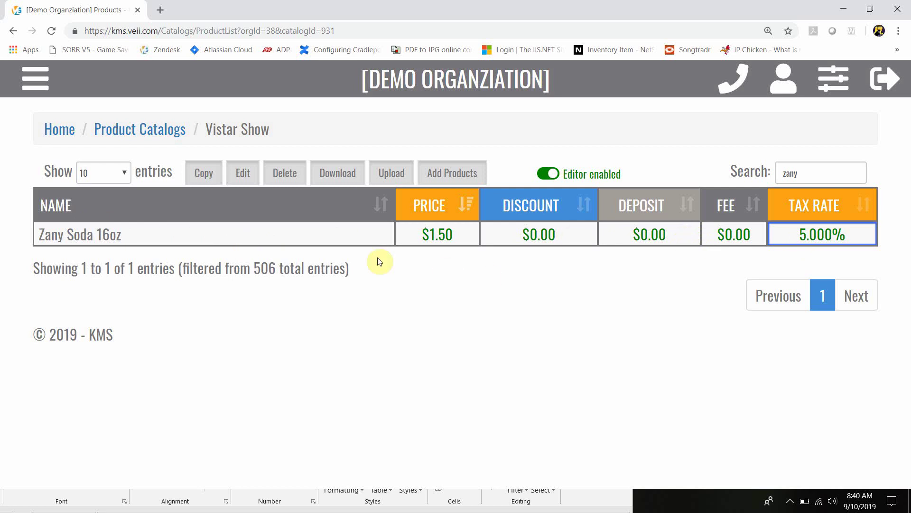
Disable the catalog editor and return to the list of product catalogs
{"action": "left_click", "coordinate": [547, 176]}
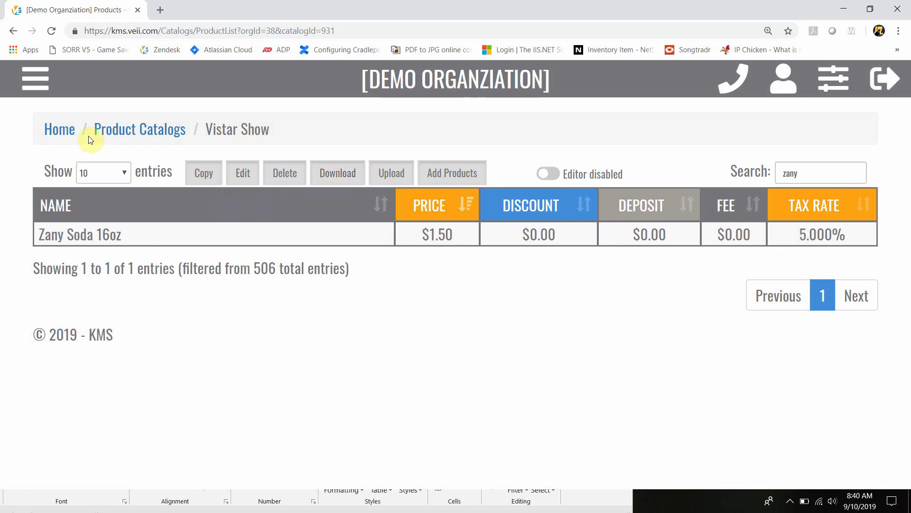
{"action": "left_click", "coordinate": [113, 138]}
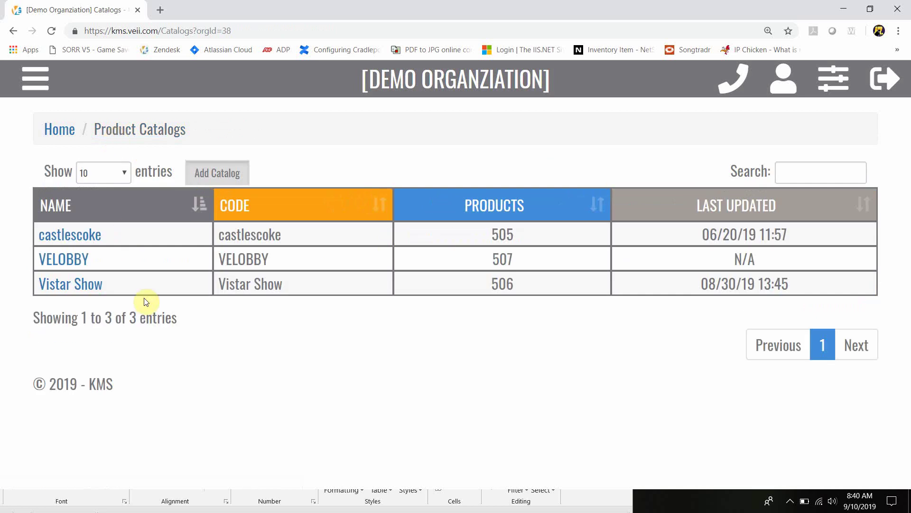
Create a product catalog named New Test with the catalog code Test001
{"action": "left_click", "coordinate": [216, 176]}
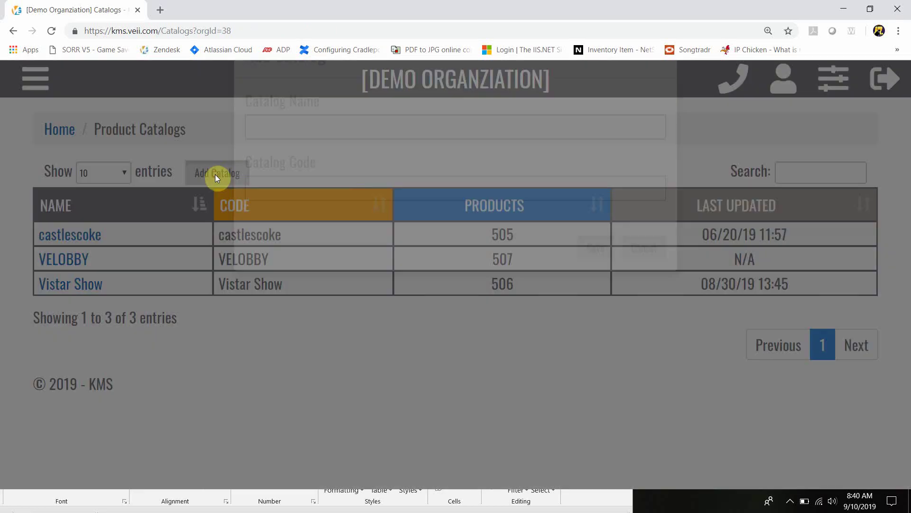
{"action": "left_click", "coordinate": [368, 187]}
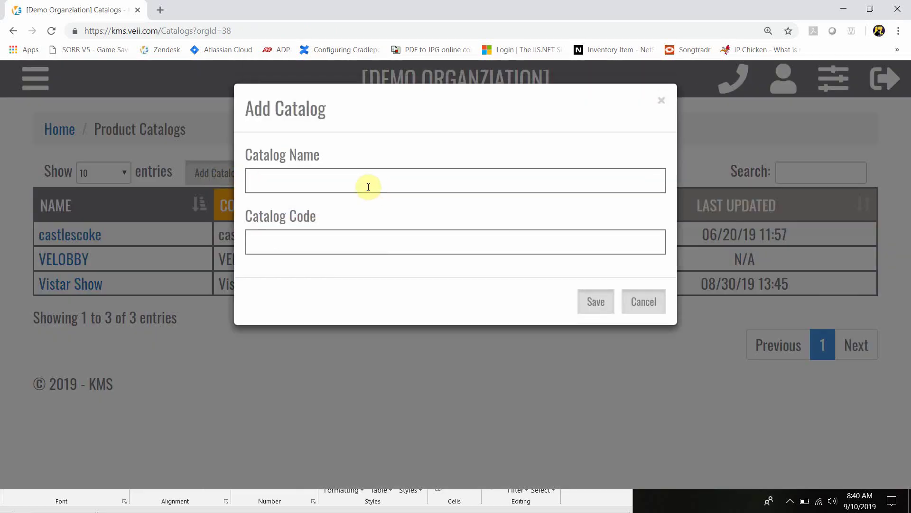
{"action": "type", "text": "NEw Tes"}
{"action": "key", "text": "BackSpace"}
{"action": "key", "text": "BackSpace"}
{"action": "key", "text": "BackSpace"}
{"action": "key", "text": "BackSpace"}
{"action": "key", "text": "BackSpace"}
{"action": "key", "text": "BackSpace"}
{"action": "type", "text": "ew Tes"}
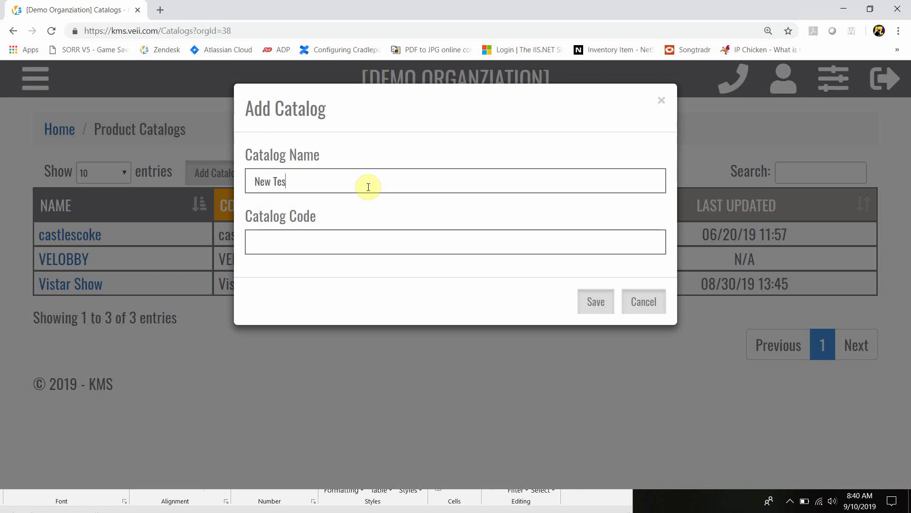
{"action": "type", "text": "t"}
{"action": "left_click", "coordinate": [305, 247]}
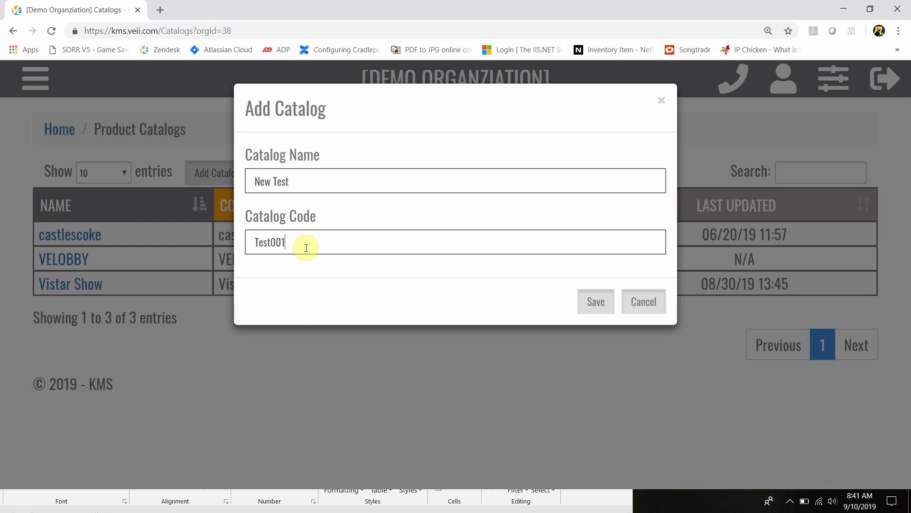
{"action": "left_click", "coordinate": [599, 304]}
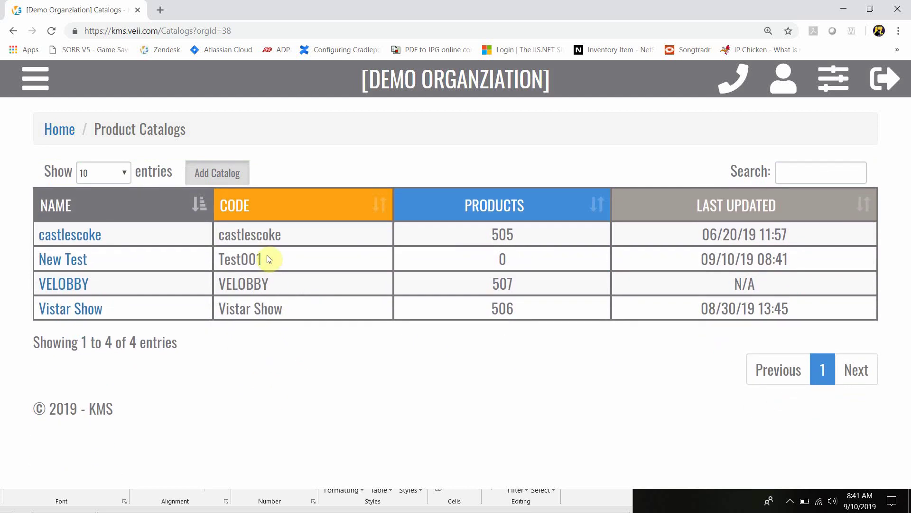
Check the New Test catalog's code and compare its product count with those of the other catalogs
{"action": "left_click_drag", "start_coordinate": [254, 259], "coordinate": [214, 260]}
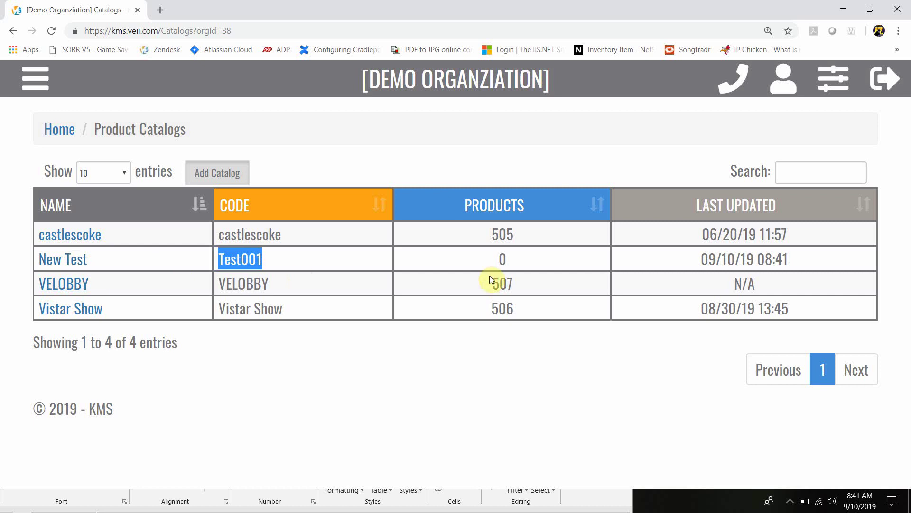
{"action": "left_click_drag", "start_coordinate": [513, 260], "coordinate": [479, 265]}
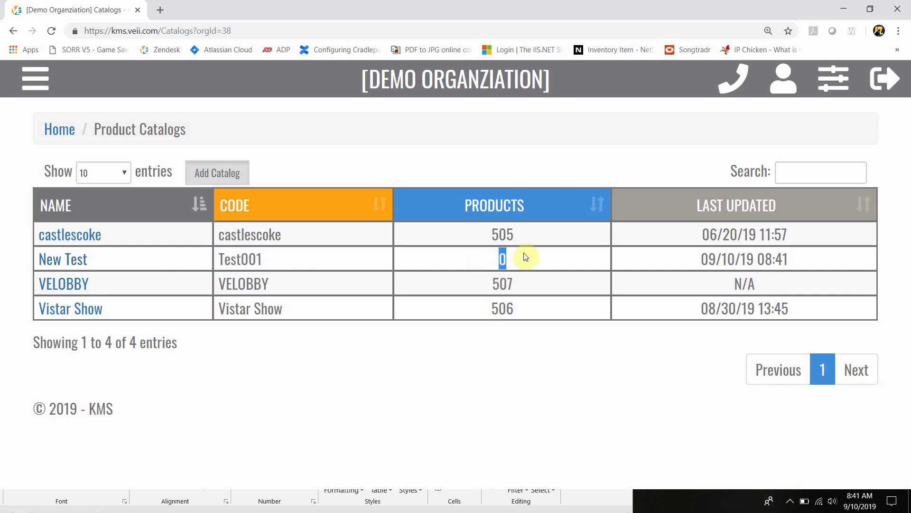
{"action": "left_click", "coordinate": [492, 284]}
{"action": "double_click", "coordinate": [523, 313]}
{"action": "left_click_drag", "start_coordinate": [517, 237], "coordinate": [489, 242]}
{"action": "double_click", "coordinate": [507, 263]}
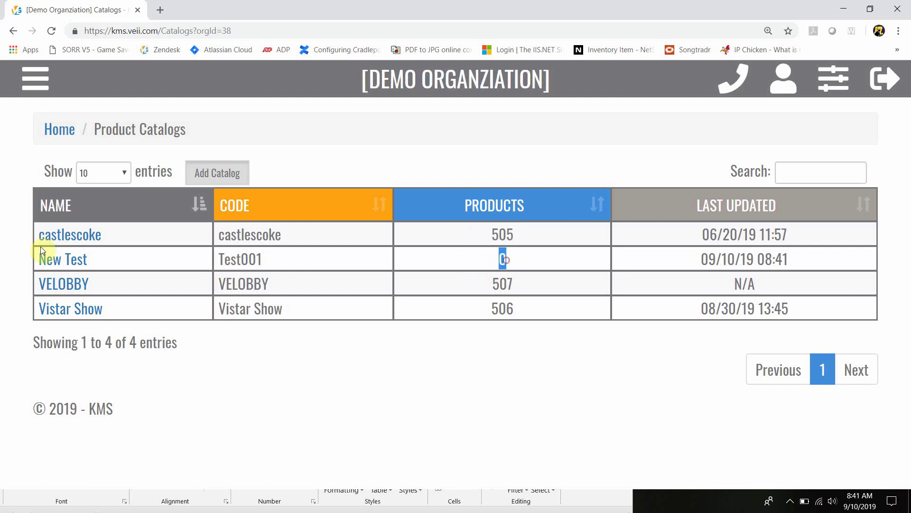
Open the New Test catalog and add all products of the Health & Wellness category
{"action": "left_click", "coordinate": [72, 264]}
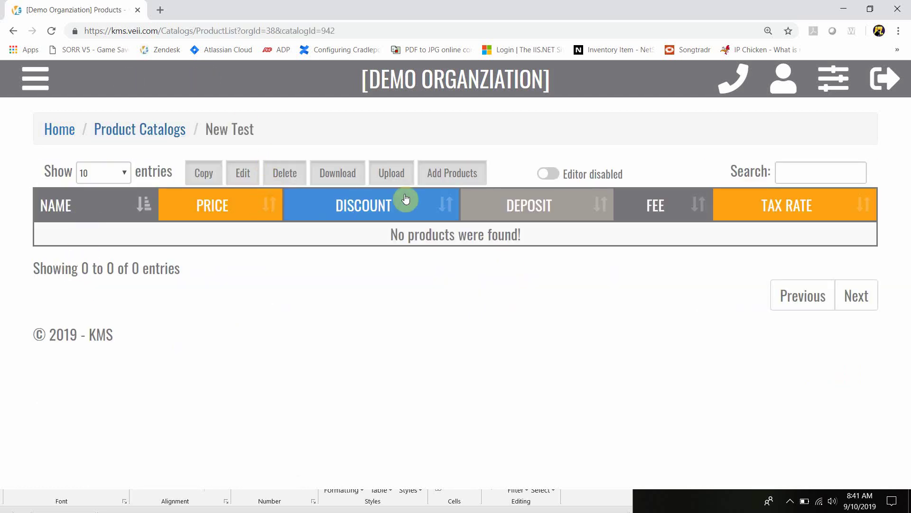
{"action": "left_click", "coordinate": [437, 178]}
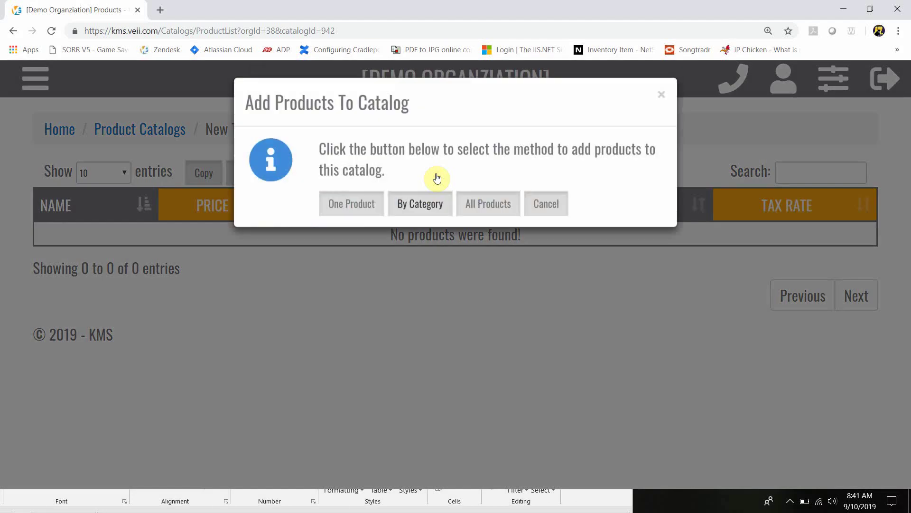
{"action": "left_click", "coordinate": [432, 216]}
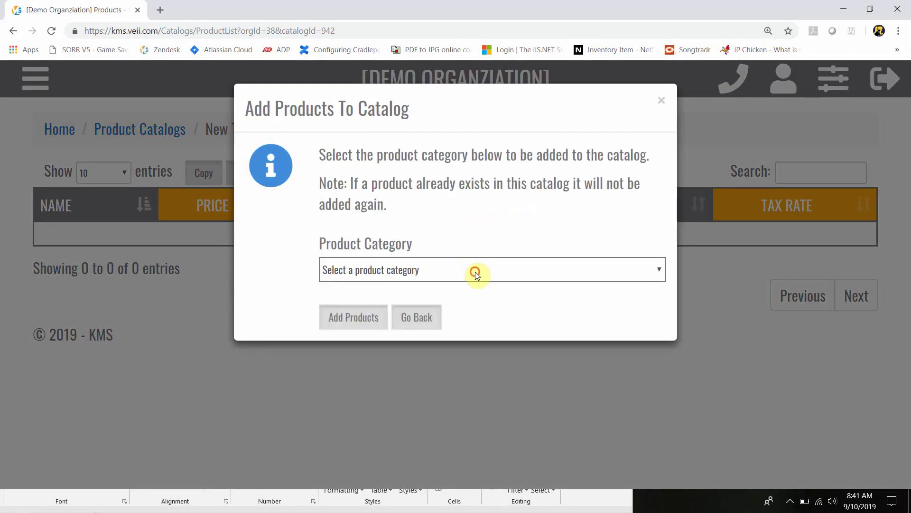
{"action": "left_click", "coordinate": [475, 272]}
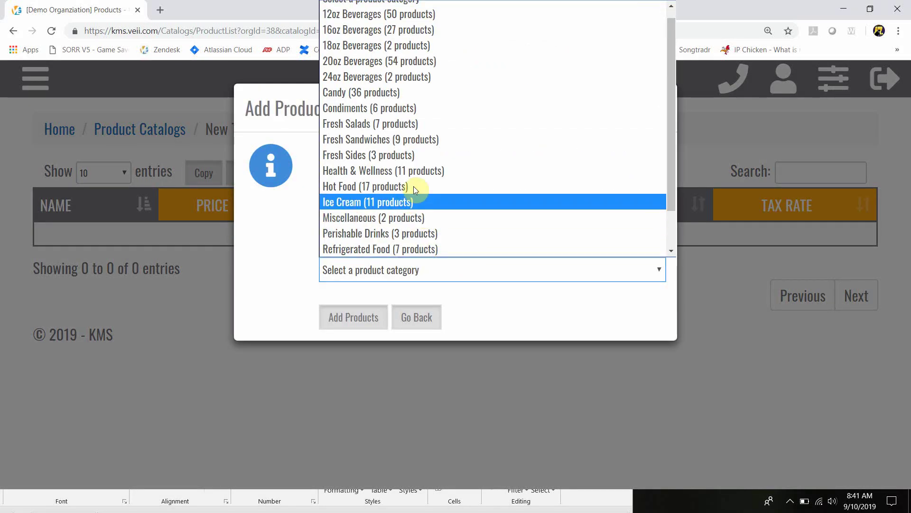
{"action": "left_click", "coordinate": [411, 170]}
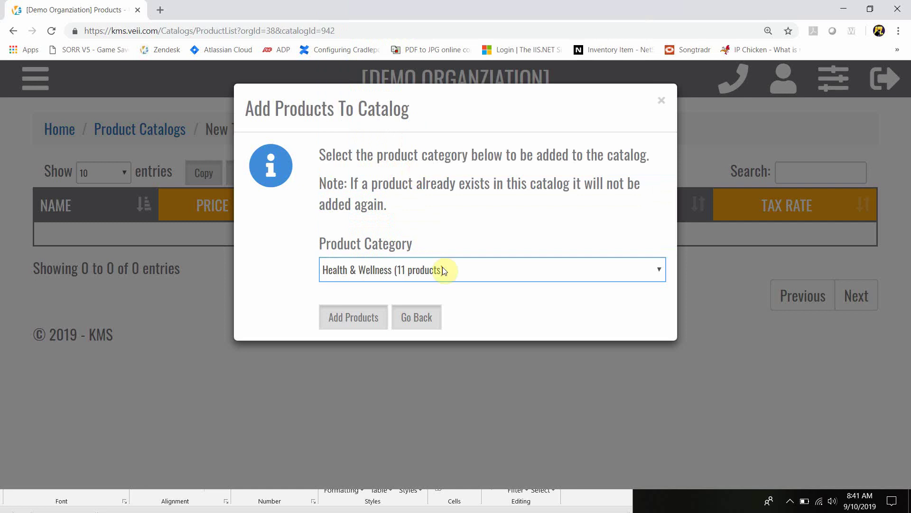
{"action": "left_click", "coordinate": [368, 326]}
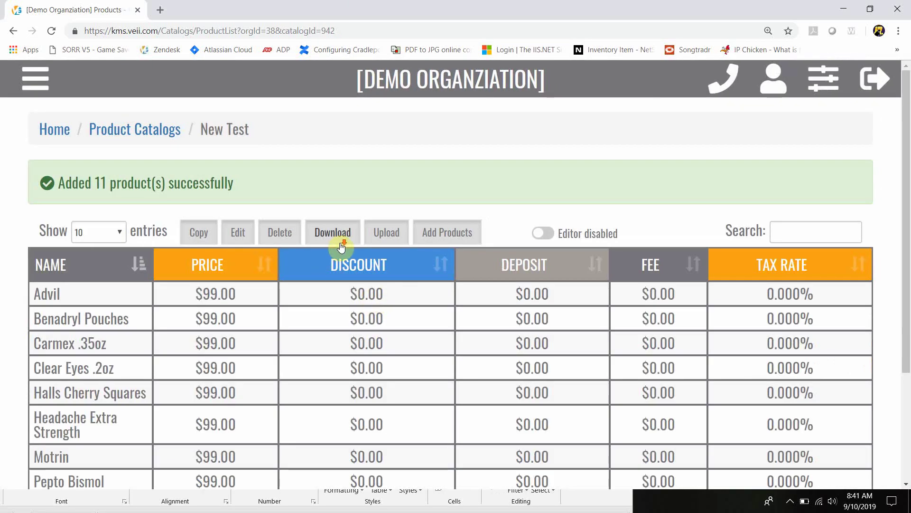
Add all products of the Hot Food category to the New Test catalog
{"action": "scroll", "coordinate": [341, 246], "scroll_direction": "down", "scroll_amount": 2}
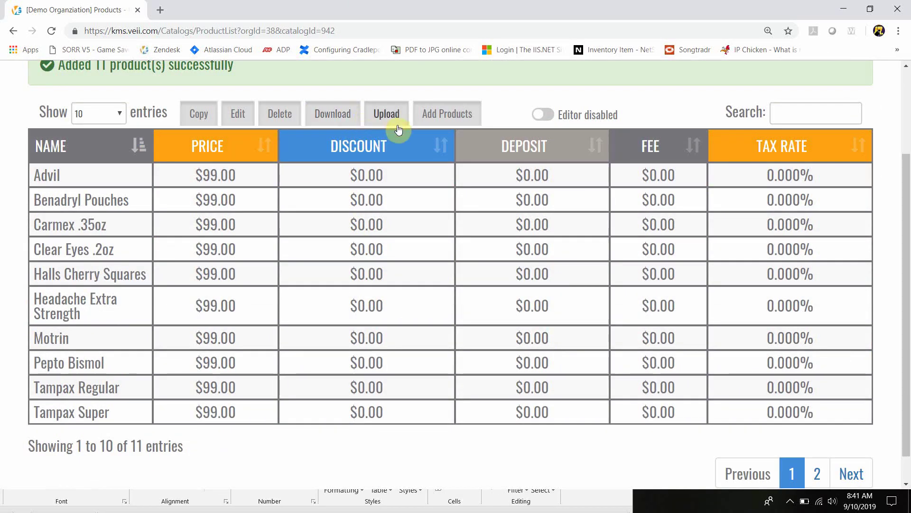
{"action": "left_click", "coordinate": [462, 114]}
{"action": "left_click", "coordinate": [425, 216]}
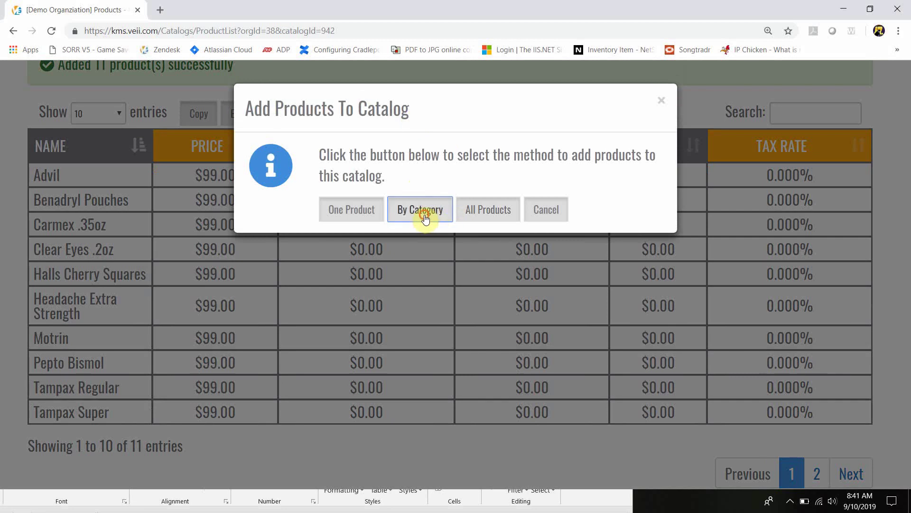
{"action": "left_click", "coordinate": [418, 276]}
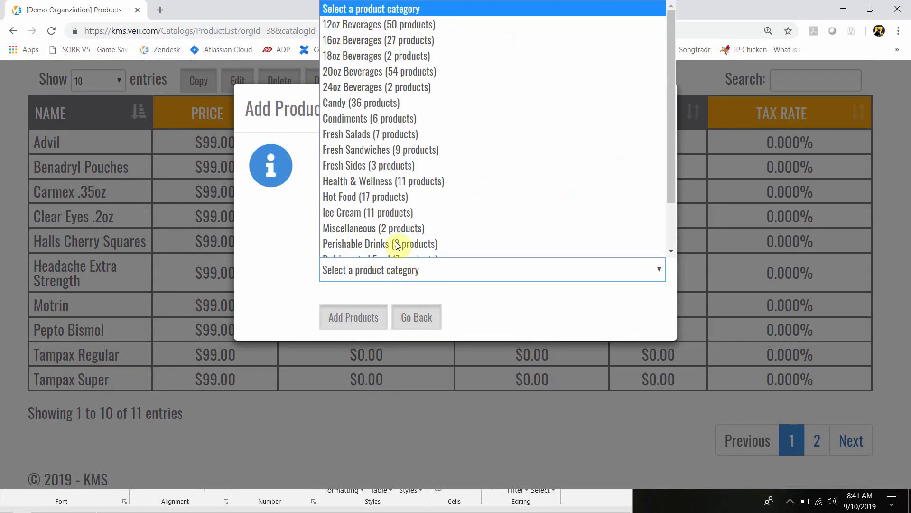
{"action": "scroll", "coordinate": [398, 245], "scroll_direction": "down", "scroll_amount": 1}
{"action": "left_click", "coordinate": [386, 187]}
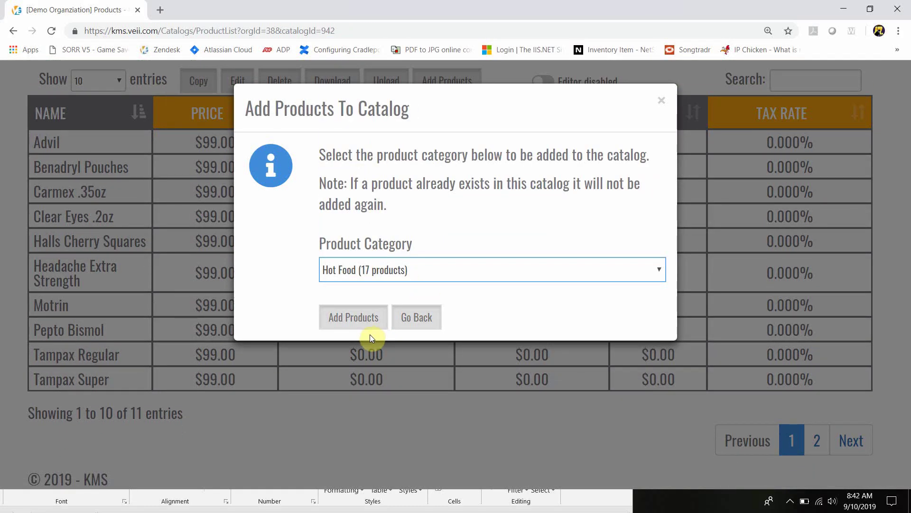
{"action": "left_click", "coordinate": [358, 321]}
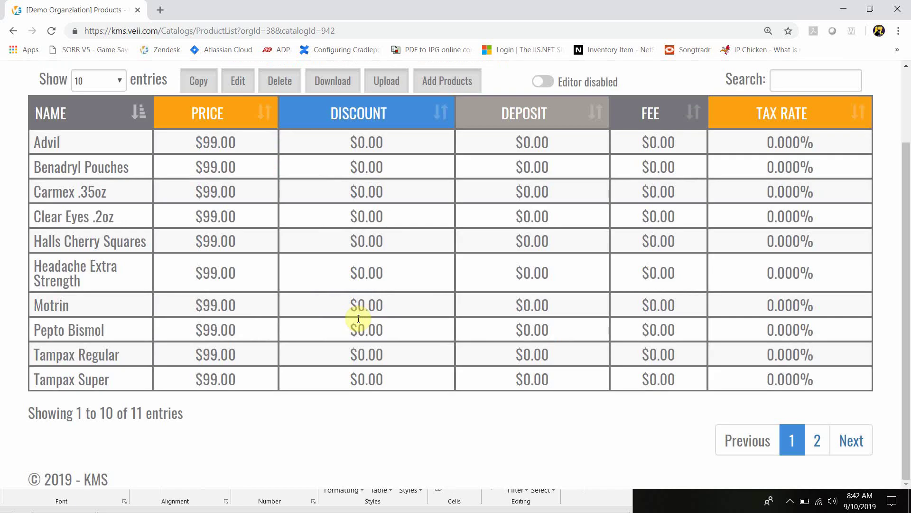
Show 50 entries per page and look through the products, prices and tax rates of the New Test catalog
{"action": "scroll", "coordinate": [295, 296], "scroll_direction": "down", "scroll_amount": 3}
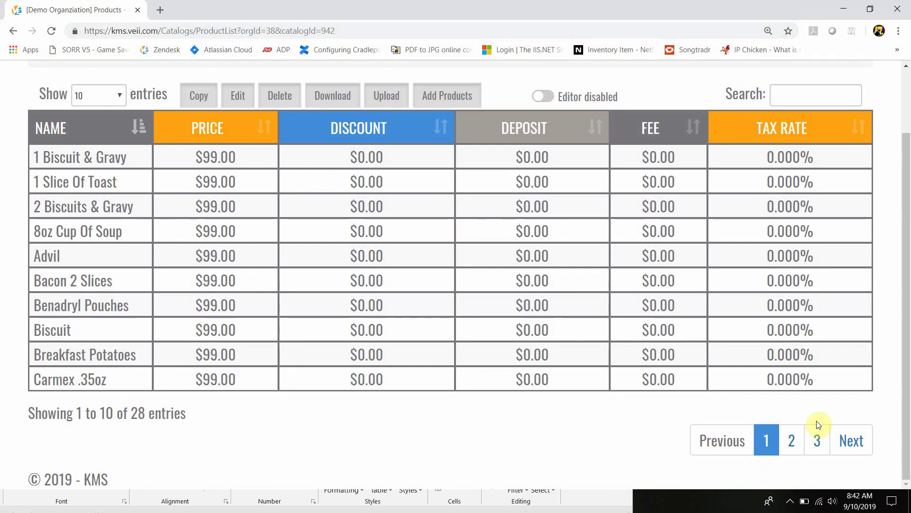
{"action": "left_click", "coordinate": [815, 436]}
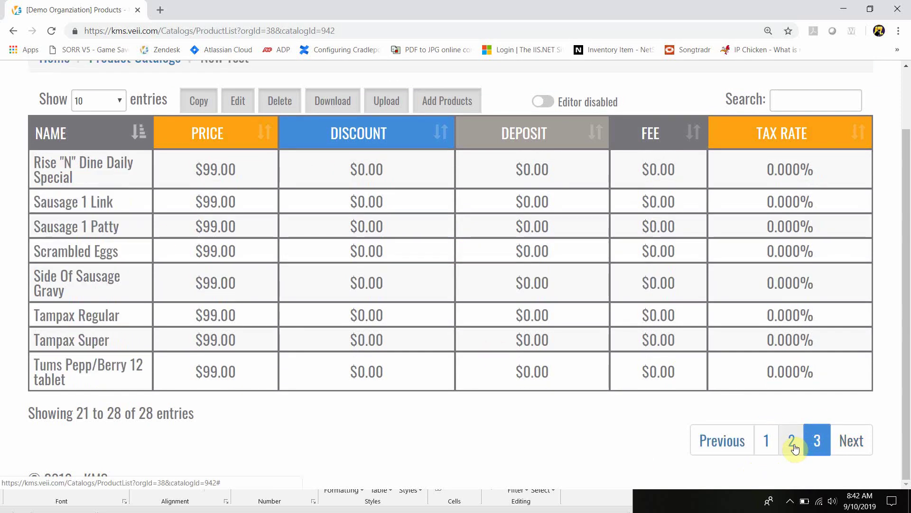
{"action": "left_click", "coordinate": [115, 105]}
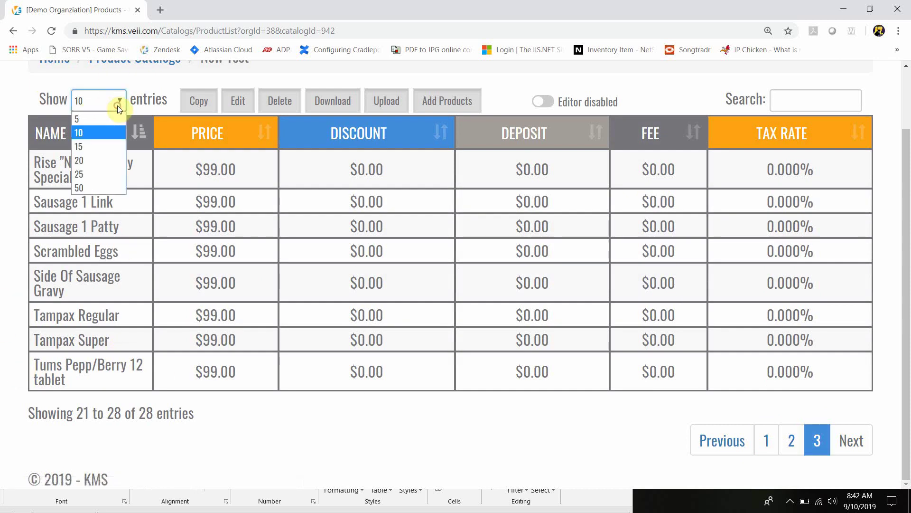
{"action": "left_click", "coordinate": [92, 189]}
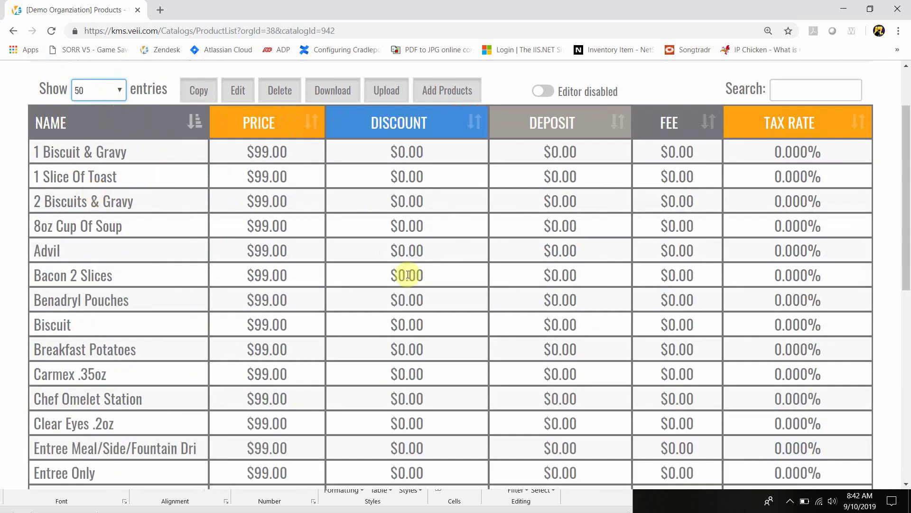
{"action": "scroll", "coordinate": [265, 152], "scroll_direction": "down", "scroll_amount": 10}
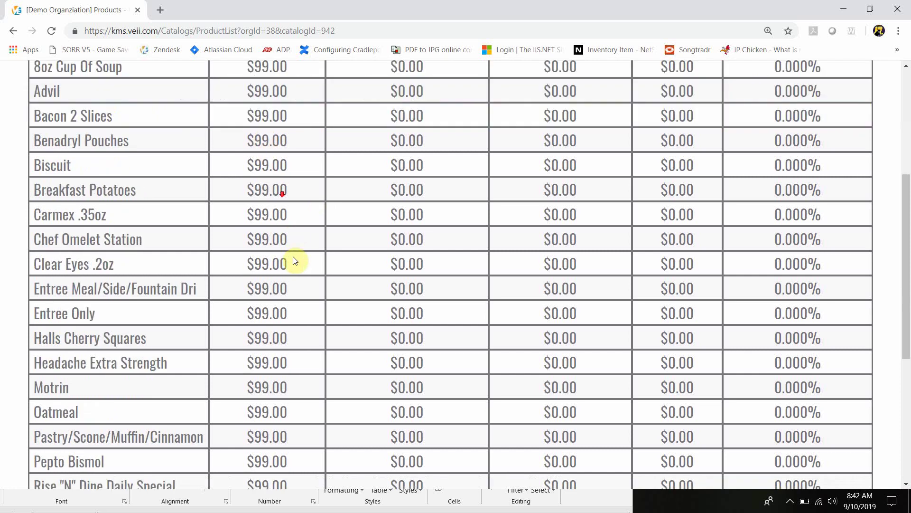
{"action": "scroll", "coordinate": [570, 321], "scroll_direction": "up", "scroll_amount": 12}
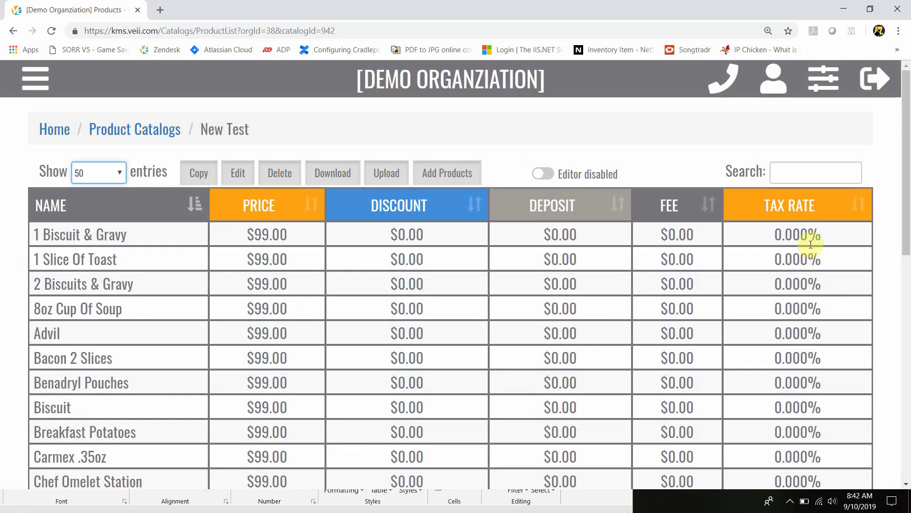
{"action": "scroll", "coordinate": [810, 247], "scroll_direction": "down", "scroll_amount": 10}
{"action": "scroll", "coordinate": [309, 197], "scroll_direction": "up", "scroll_amount": 10}
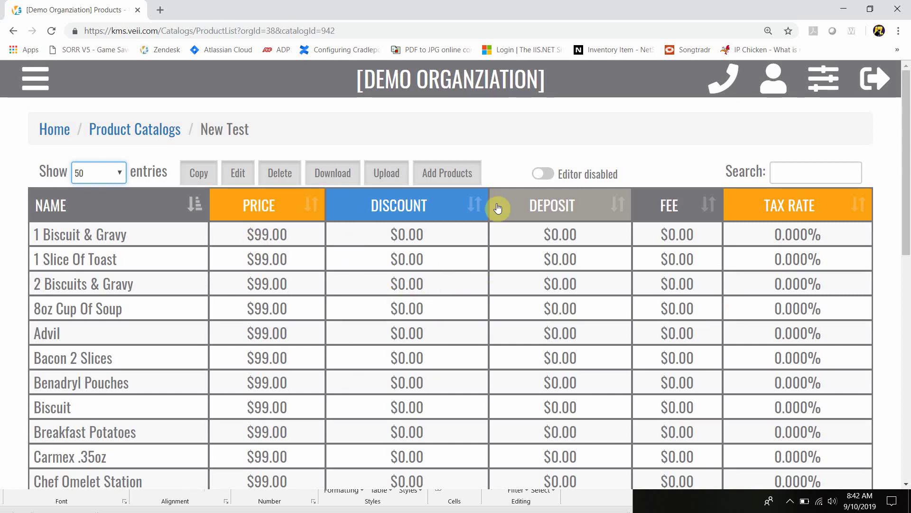
{"action": "left_click", "coordinate": [548, 177]}
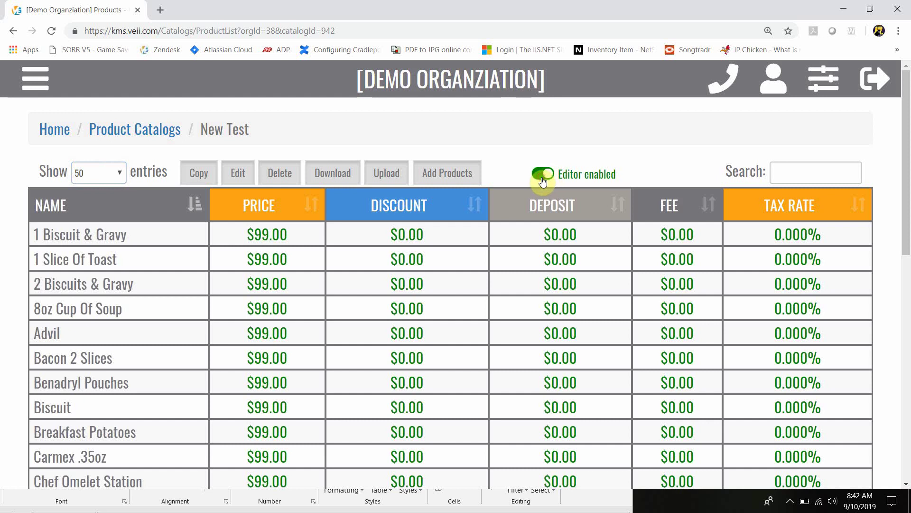
{"action": "left_click", "coordinate": [546, 178]}
{"action": "left_click", "coordinate": [328, 174]}
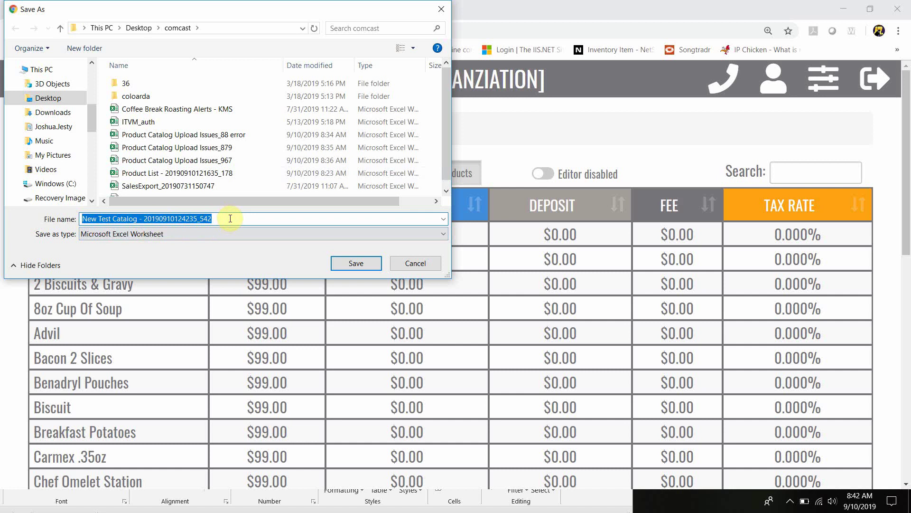
{"action": "left_click", "coordinate": [230, 218]}
{"action": "type", "text": "NEW TEST"}
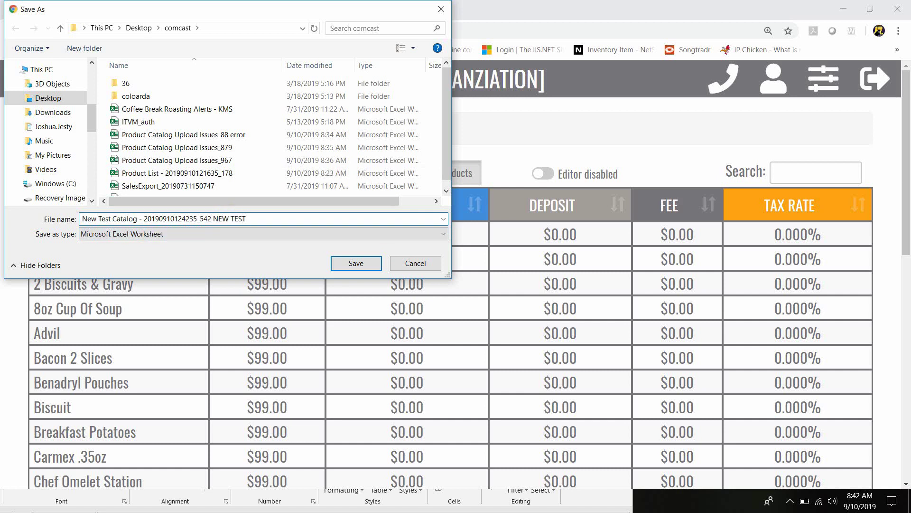
{"action": "left_click", "coordinate": [357, 265]}
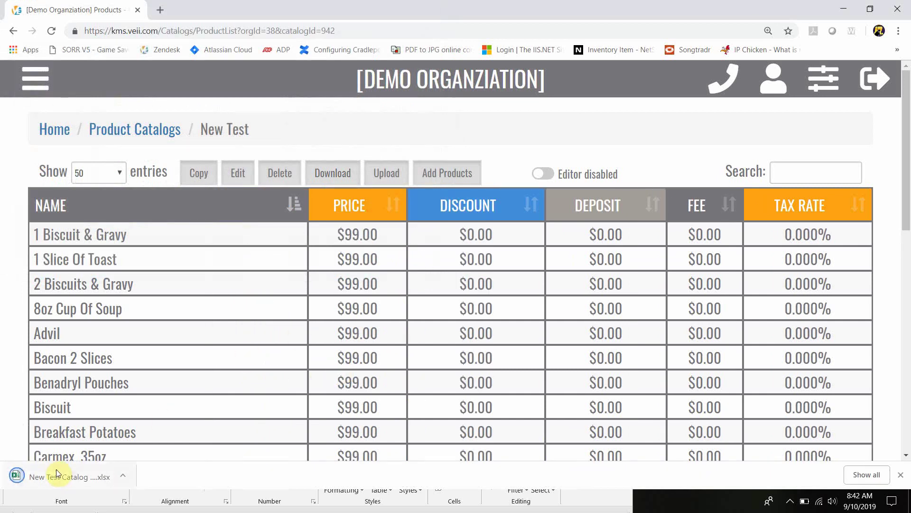
Open the downloaded catalog workbook in Excel, maximize its window and enable editing
{"action": "left_click", "coordinate": [53, 470]}
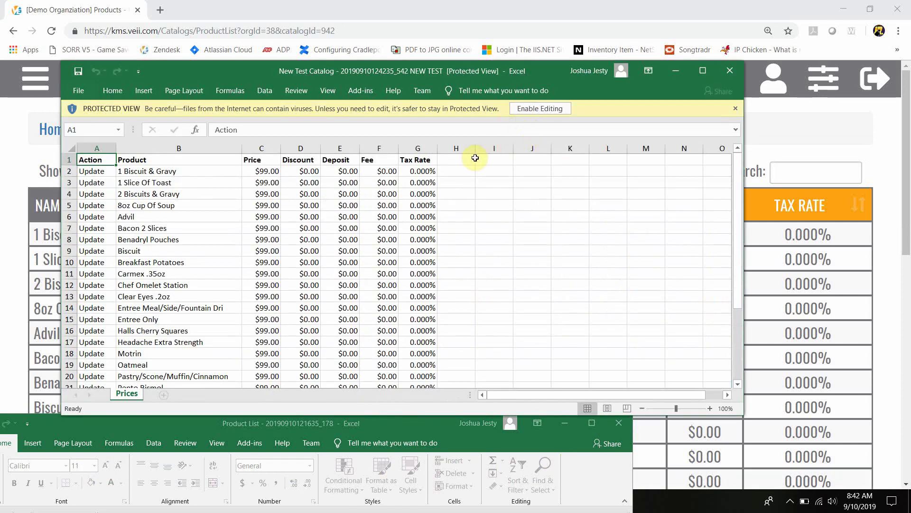
{"action": "left_click", "coordinate": [702, 72]}
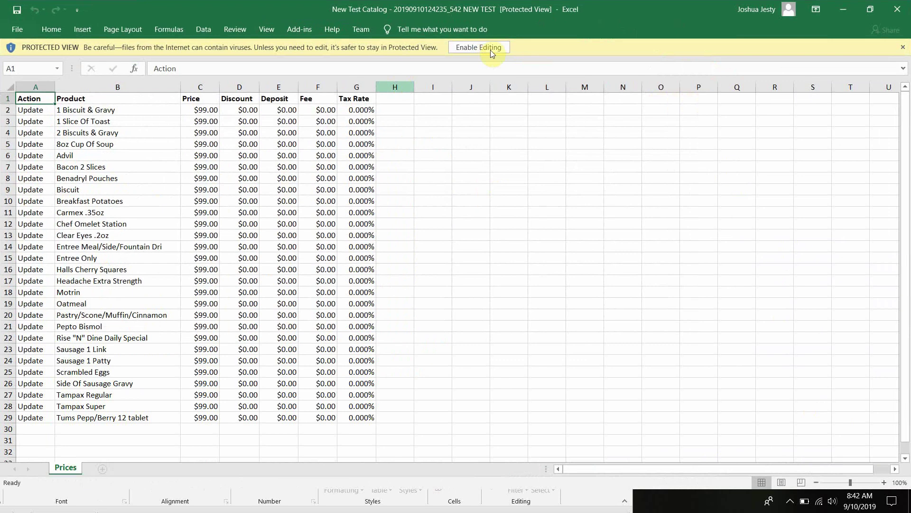
{"action": "left_click", "coordinate": [485, 50]}
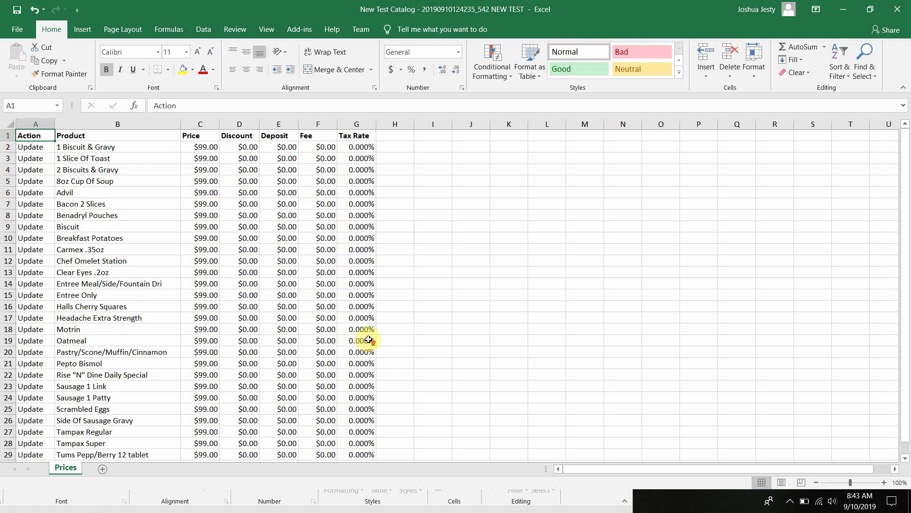
Set the tax rate of 1 Biscuit & Gravy in cell G2 to 7.500%
{"action": "left_click", "coordinate": [359, 148]}
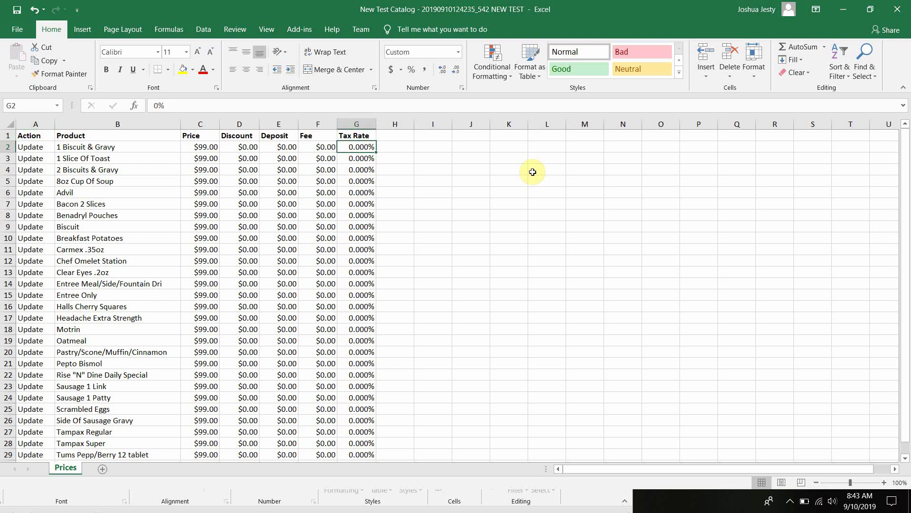
{"action": "type", "text": "7"}
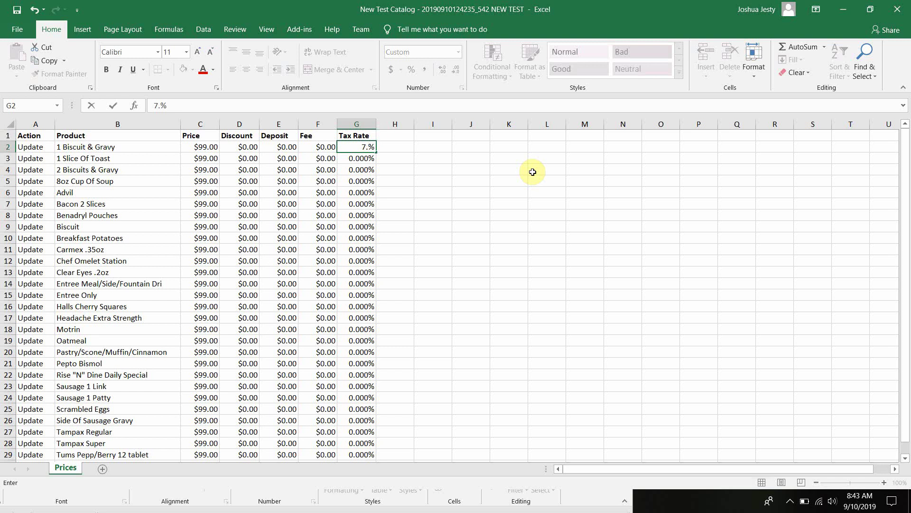
{"action": "type", "text": ".500"}
{"action": "key", "text": "Return"}
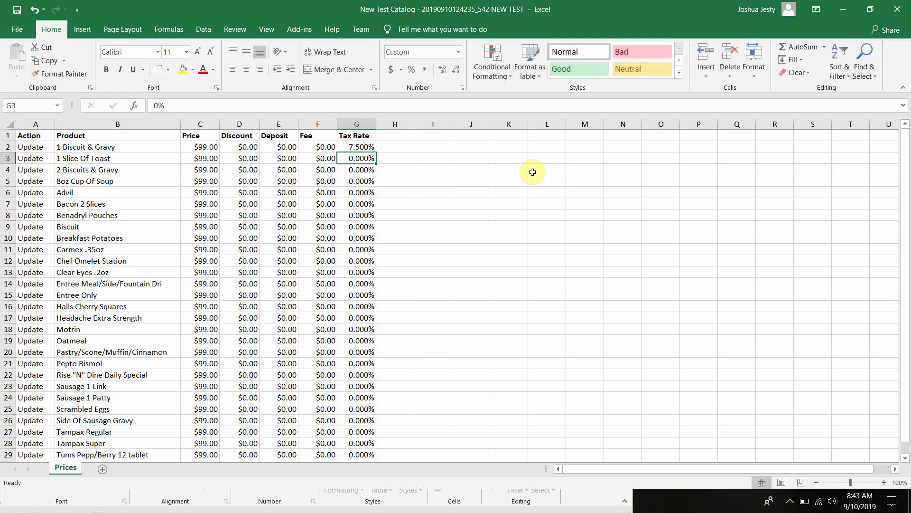
Fill the 7.500% tax rate from G2 down to every product through row 29
{"action": "left_click", "coordinate": [371, 147]}
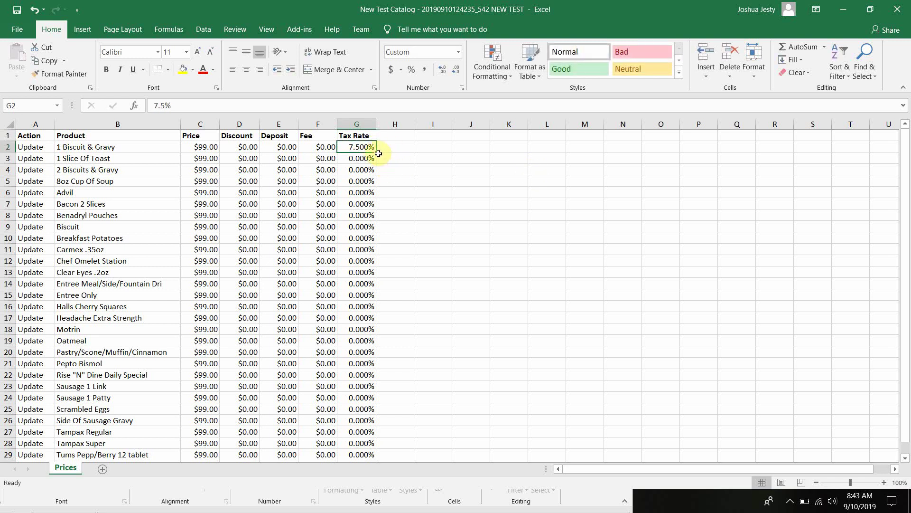
{"action": "left_click_drag", "start_coordinate": [377, 153], "coordinate": [378, 166]}
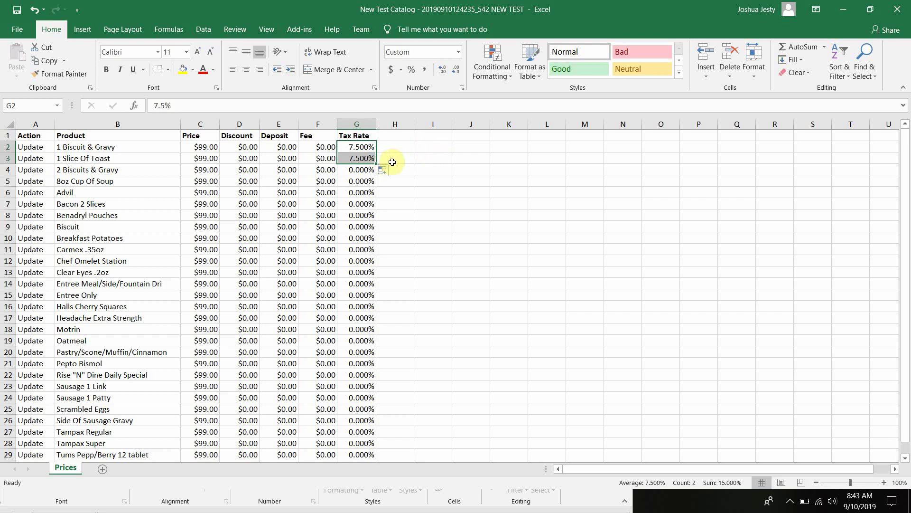
{"action": "left_click_drag", "start_coordinate": [377, 165], "coordinate": [372, 177]}
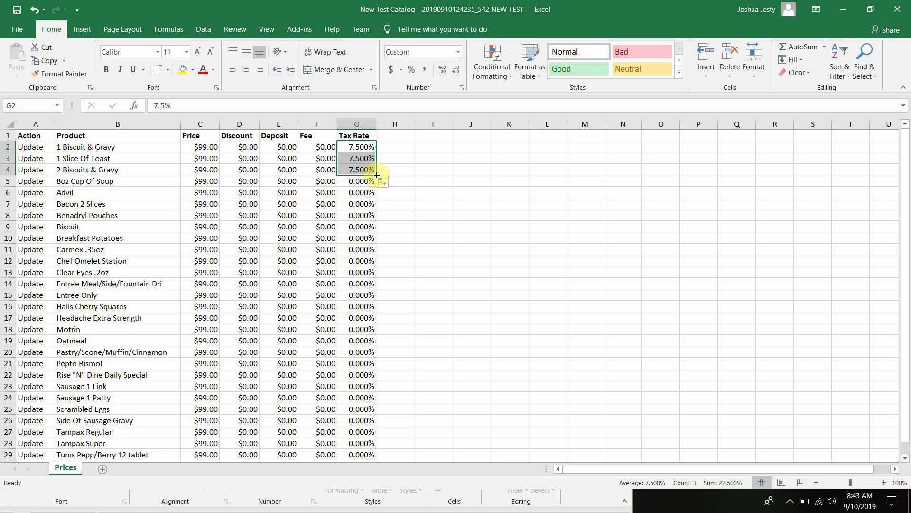
{"action": "double_click", "coordinate": [377, 176]}
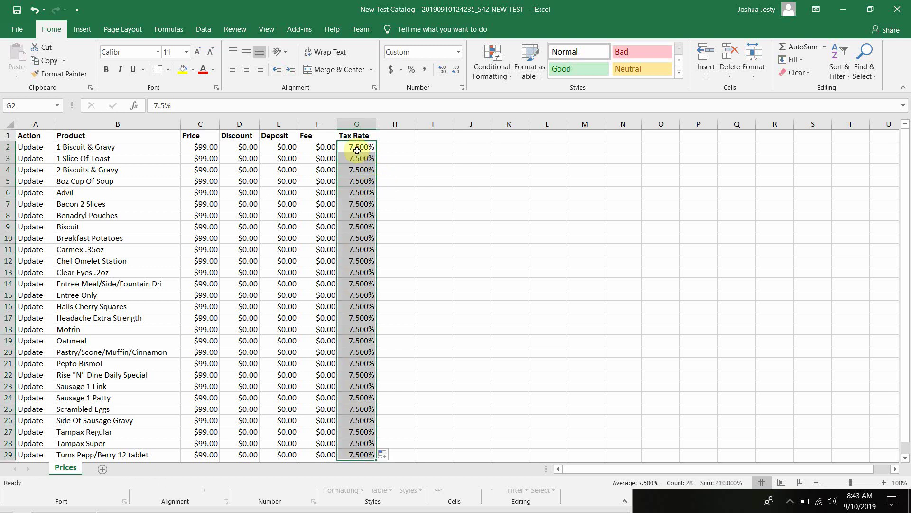
Check the filled Tax Rate column and the product list down to the last row
{"action": "scroll", "coordinate": [350, 243], "scroll_direction": "down", "scroll_amount": 1}
{"action": "scroll", "coordinate": [362, 261], "scroll_direction": "down", "scroll_amount": 8}
{"action": "scroll", "coordinate": [381, 261], "scroll_direction": "up", "scroll_amount": 8}
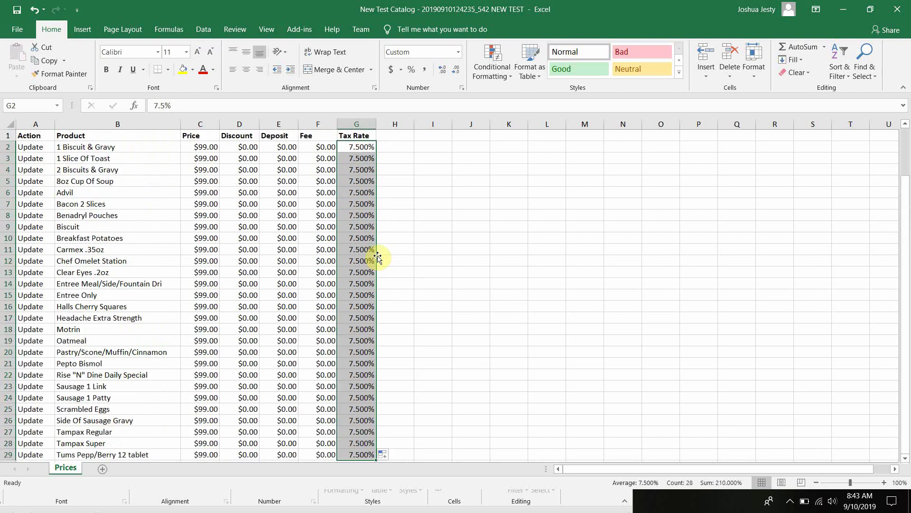
{"action": "left_click", "coordinate": [404, 181]}
{"action": "scroll", "coordinate": [357, 228], "scroll_direction": "down", "scroll_amount": 5}
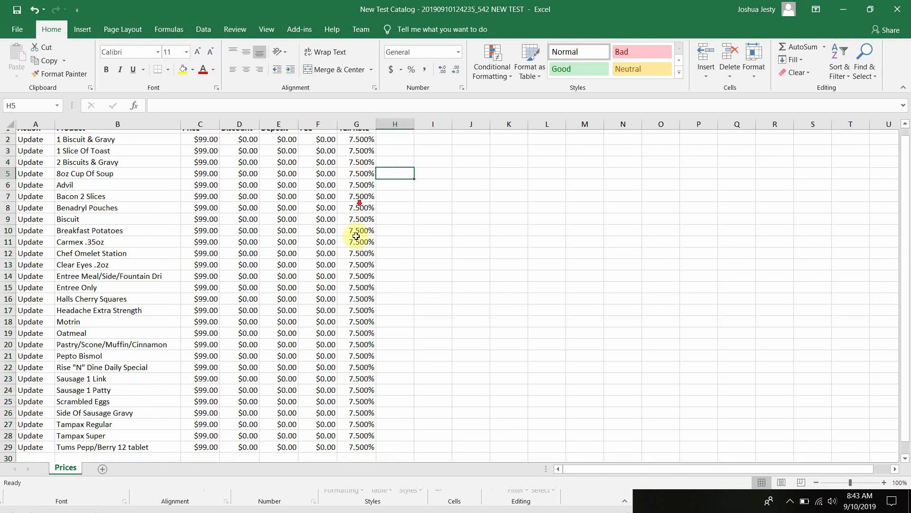
{"action": "scroll", "coordinate": [359, 292], "scroll_direction": "up", "scroll_amount": 5}
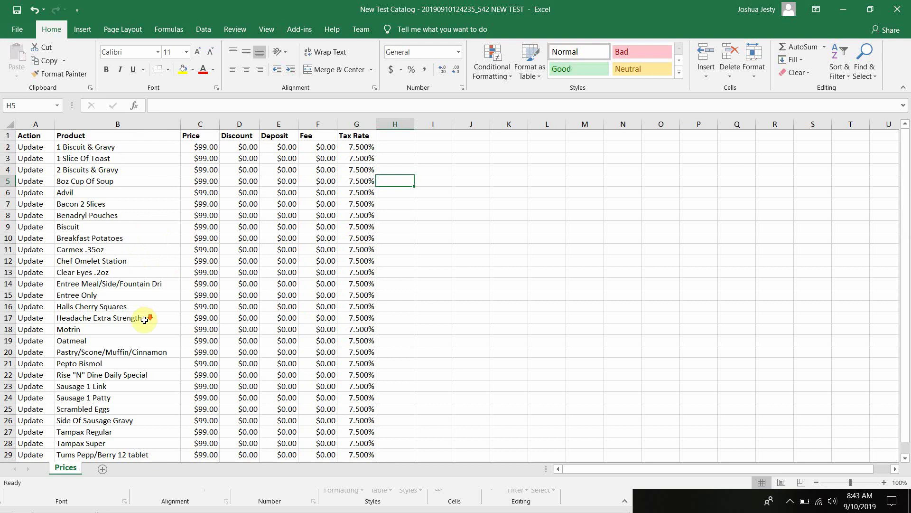
{"action": "scroll", "coordinate": [133, 340], "scroll_direction": "down", "scroll_amount": 4}
{"action": "scroll", "coordinate": [204, 306], "scroll_direction": "up", "scroll_amount": 4}
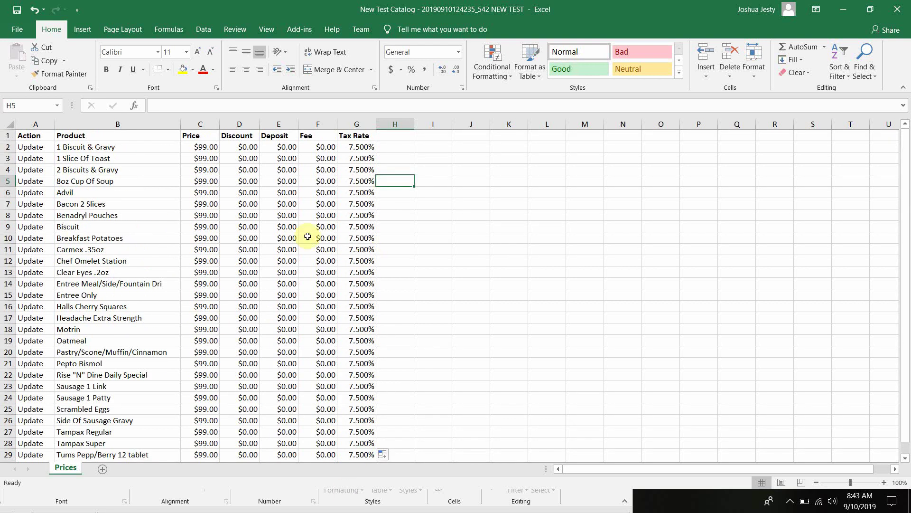
Set the price of 1 Biscuit & Gravy to 2.00 and fill it down through Headache Extra Strength in row 17
{"action": "left_click", "coordinate": [205, 149]}
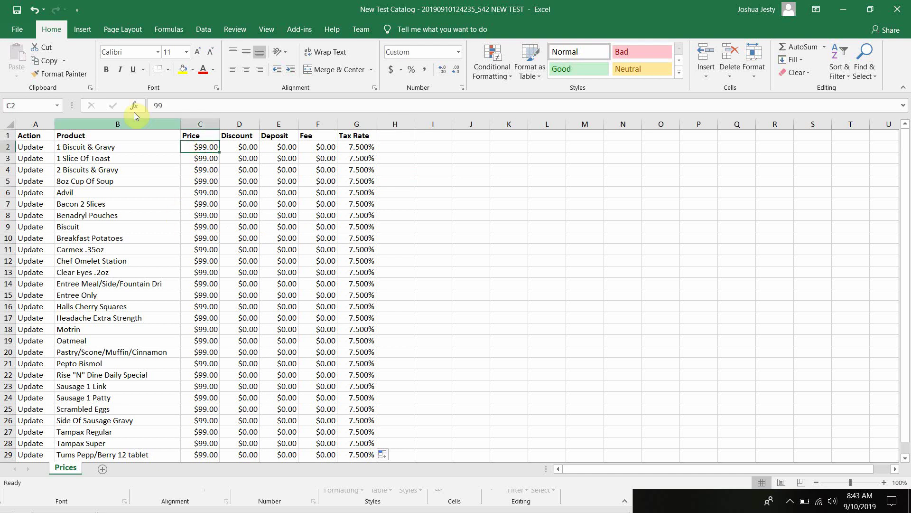
{"action": "left_click", "coordinate": [186, 105]}
{"action": "left_click_drag", "start_coordinate": [141, 108], "coordinate": [141, 107]}
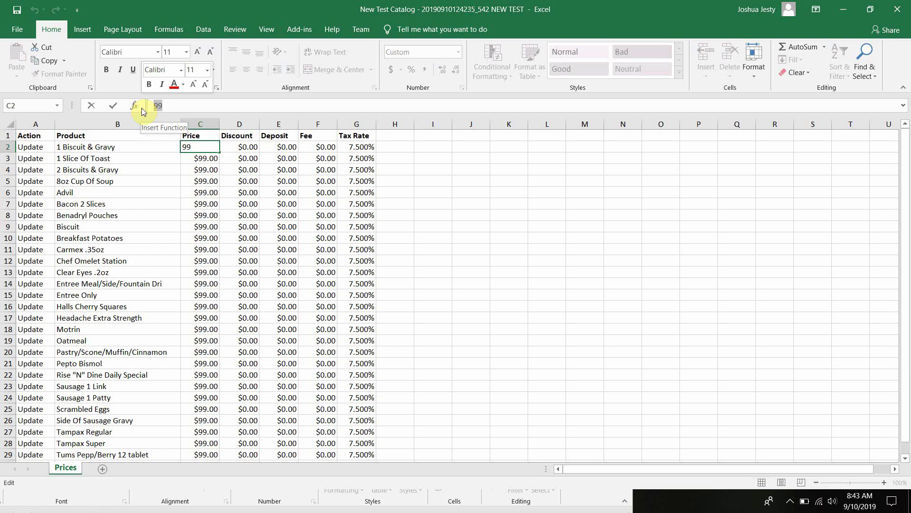
{"action": "type", "text": "2.00"}
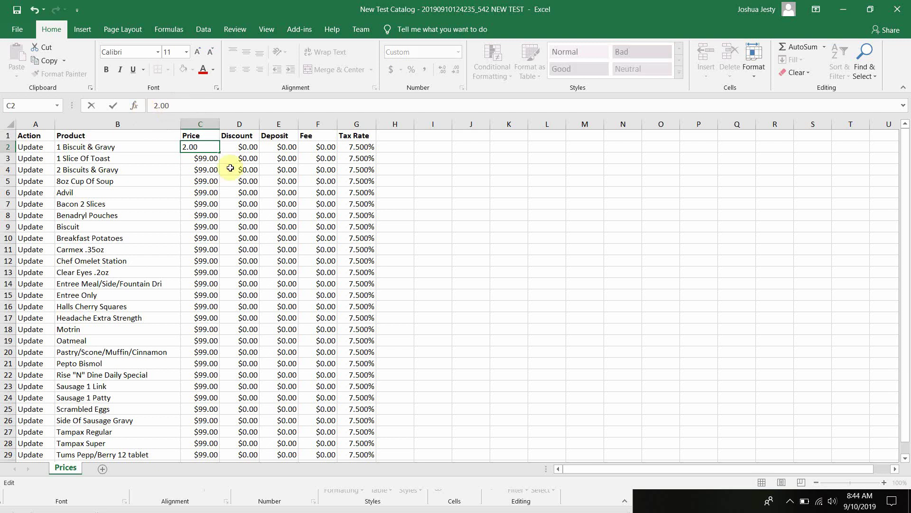
{"action": "key", "text": "Return"}
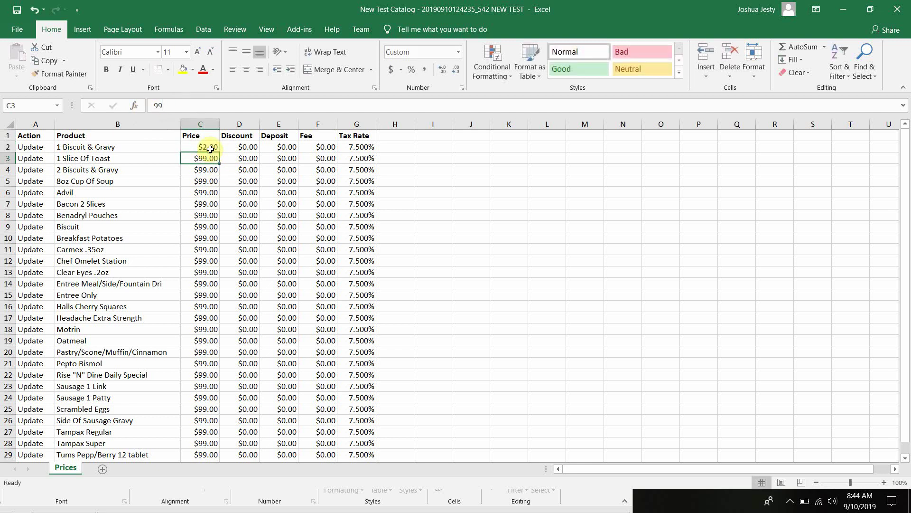
{"action": "left_click", "coordinate": [211, 147]}
{"action": "left_click_drag", "start_coordinate": [219, 152], "coordinate": [227, 329]}
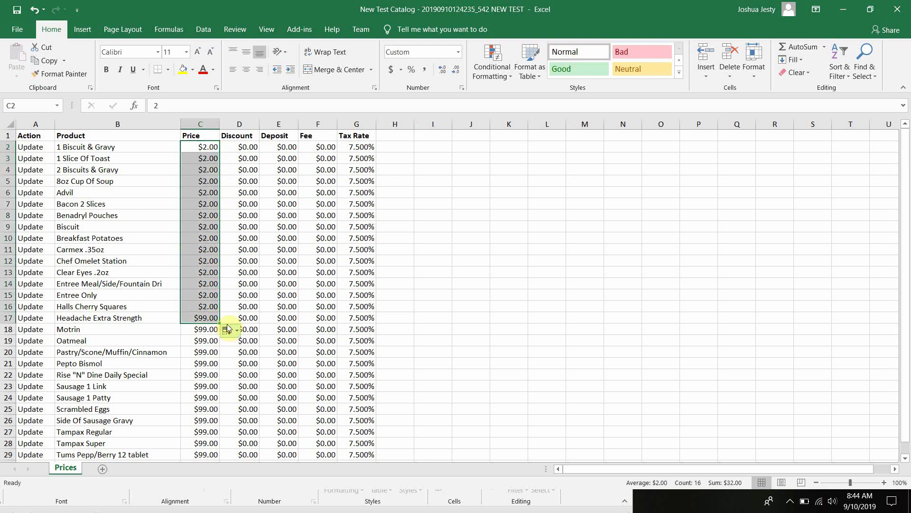
Set the price of Motrin to 1.50 and fill it down through Tums Pepp/Berry 12 tablet in row 29
{"action": "left_click", "coordinate": [204, 332]}
{"action": "left_click_drag", "start_coordinate": [171, 106], "coordinate": [146, 108]}
{"action": "type", "text": "1.50"}
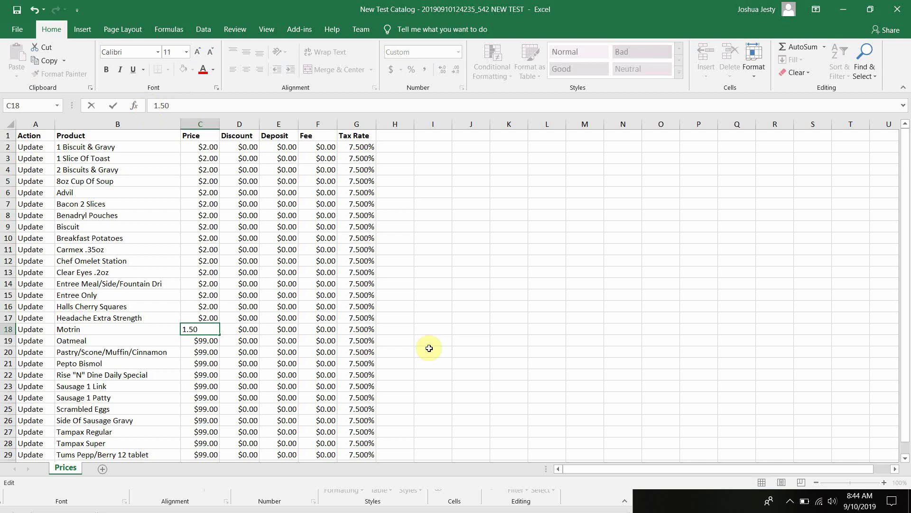
{"action": "left_click", "coordinate": [504, 350]}
{"action": "left_click", "coordinate": [194, 330]}
{"action": "scroll", "coordinate": [195, 335], "scroll_direction": "down", "scroll_amount": 2}
{"action": "left_click_drag", "start_coordinate": [219, 266], "coordinate": [210, 388]}
{"action": "left_click", "coordinate": [430, 318]}
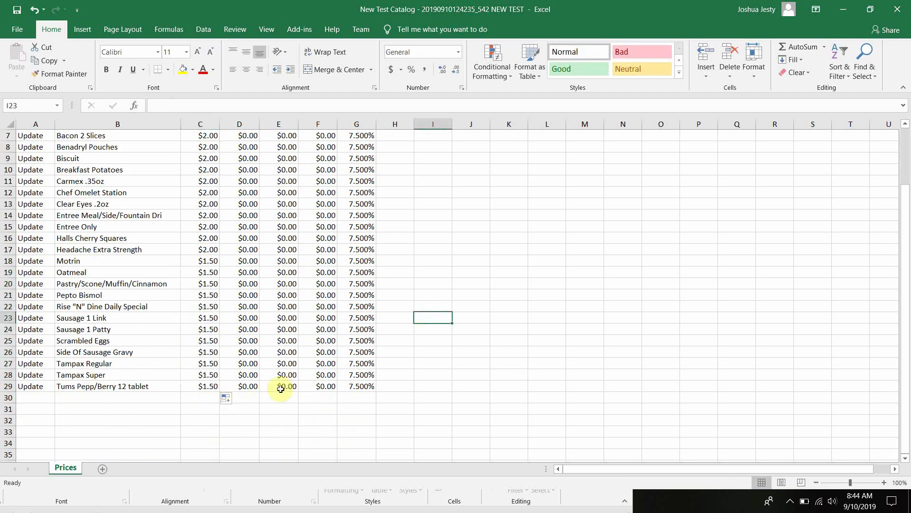
Save the catalog workbook and minimize Excel to return to the New Test catalog in the browser
{"action": "scroll", "coordinate": [294, 386], "scroll_direction": "up", "scroll_amount": 2}
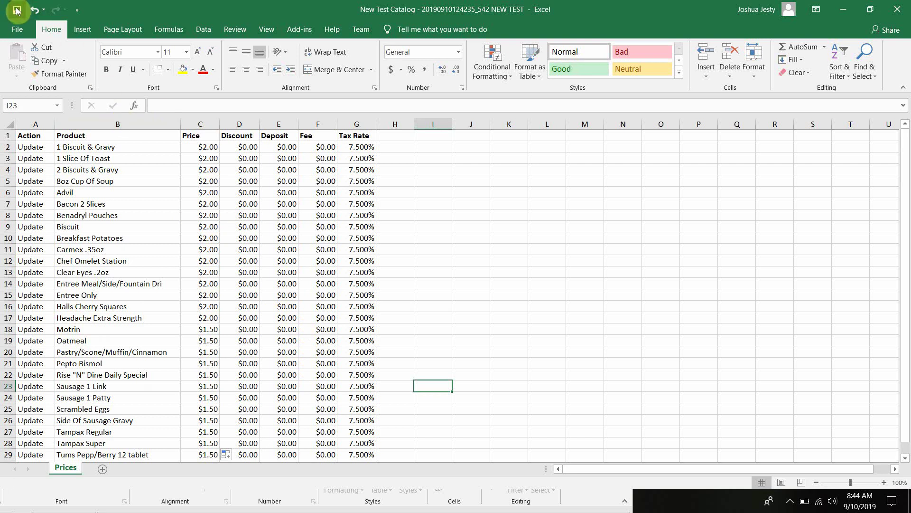
{"action": "left_click", "coordinate": [16, 10]}
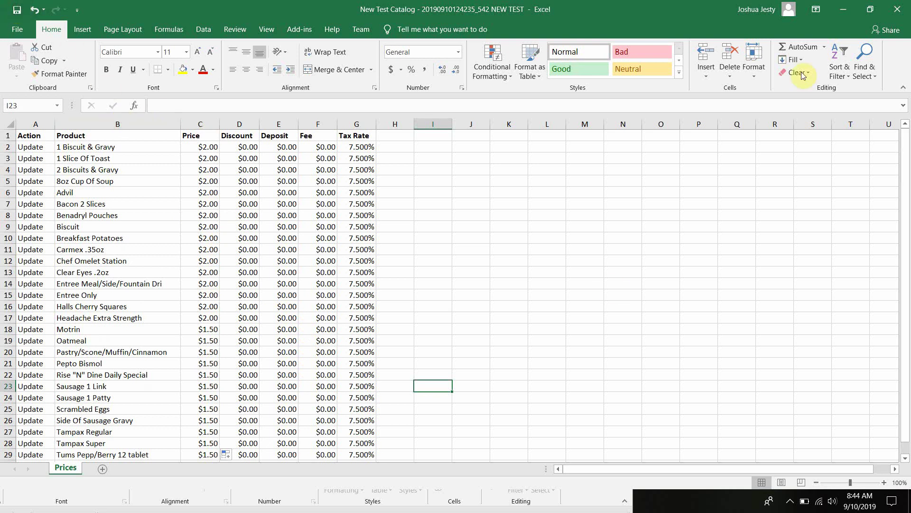
{"action": "left_click", "coordinate": [844, 10]}
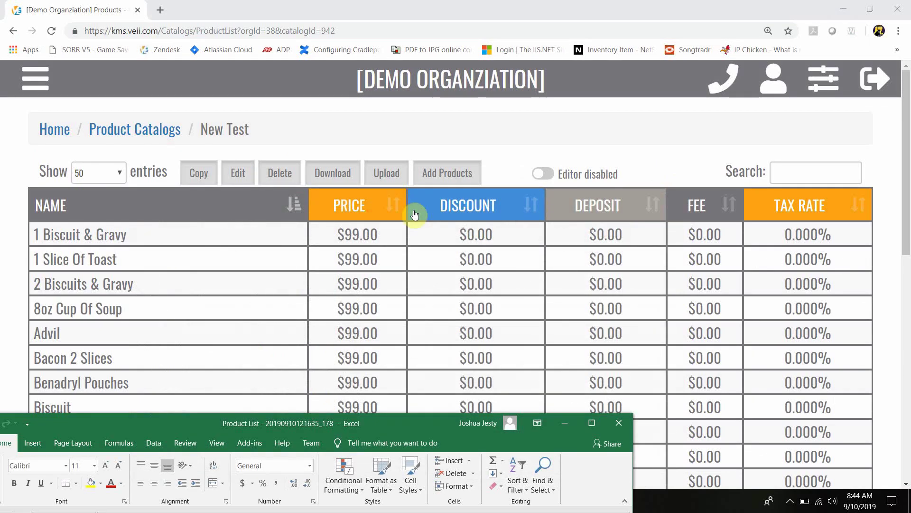
{"action": "left_click", "coordinate": [385, 178]}
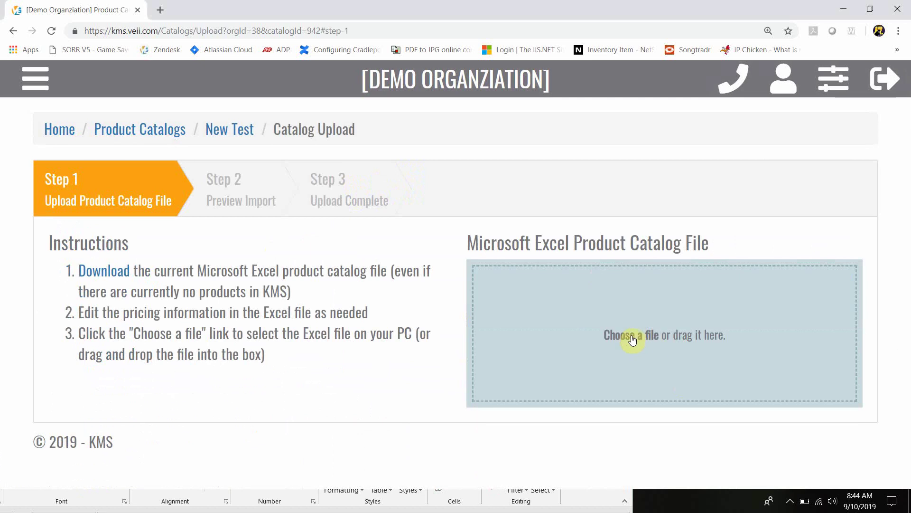
{"action": "left_click", "coordinate": [632, 337]}
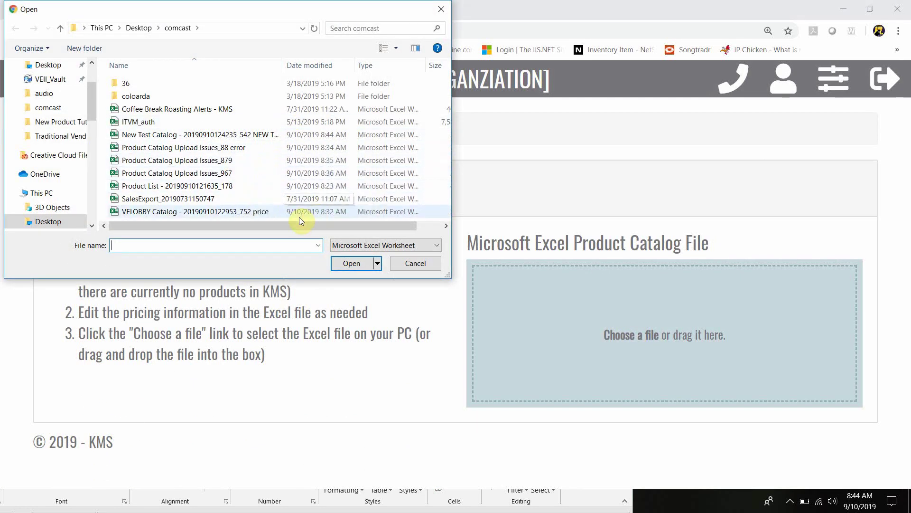
{"action": "left_click", "coordinate": [269, 134]}
{"action": "left_click", "coordinate": [352, 264]}
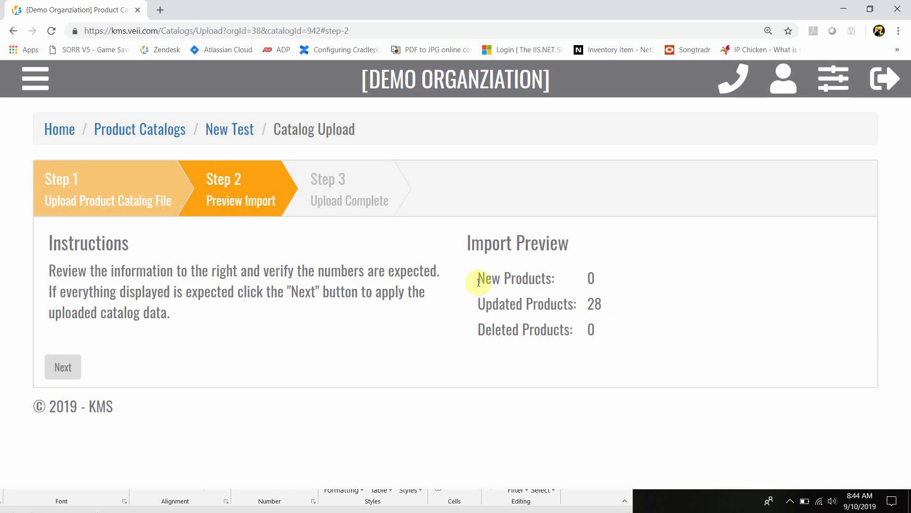
Review the new, updated and deleted product counts in the import preview and apply the uploaded catalog data
{"action": "left_click_drag", "start_coordinate": [477, 281], "coordinate": [608, 323]}
{"action": "left_click", "coordinate": [604, 334]}
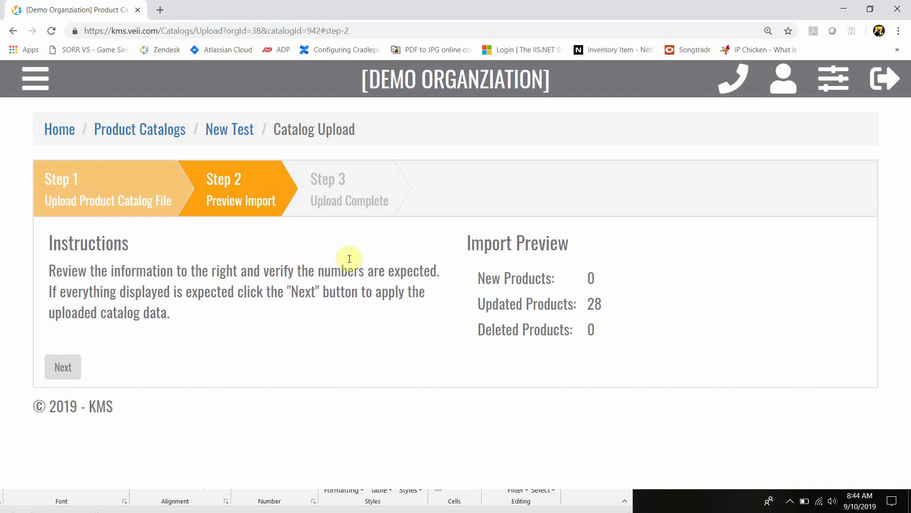
{"action": "left_click", "coordinate": [63, 367]}
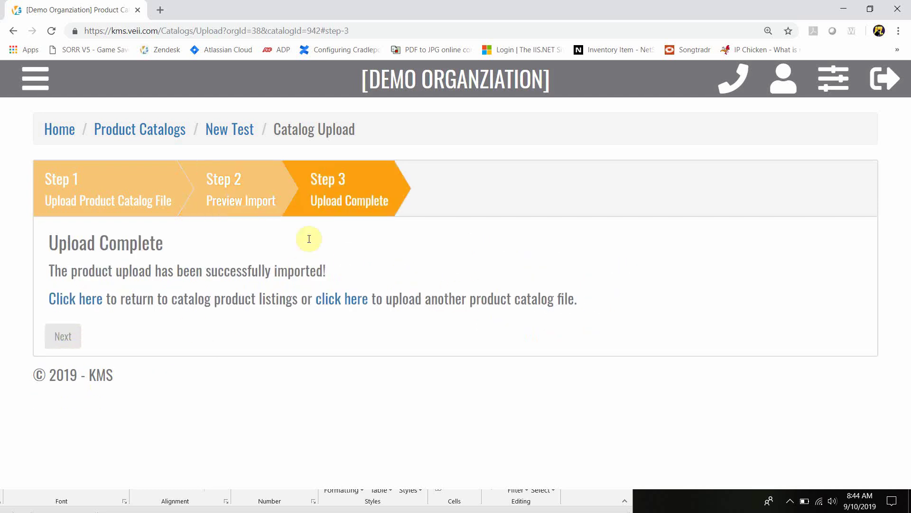
Return to the New Test product list and check the imported prices and tax rates
{"action": "left_click", "coordinate": [238, 132]}
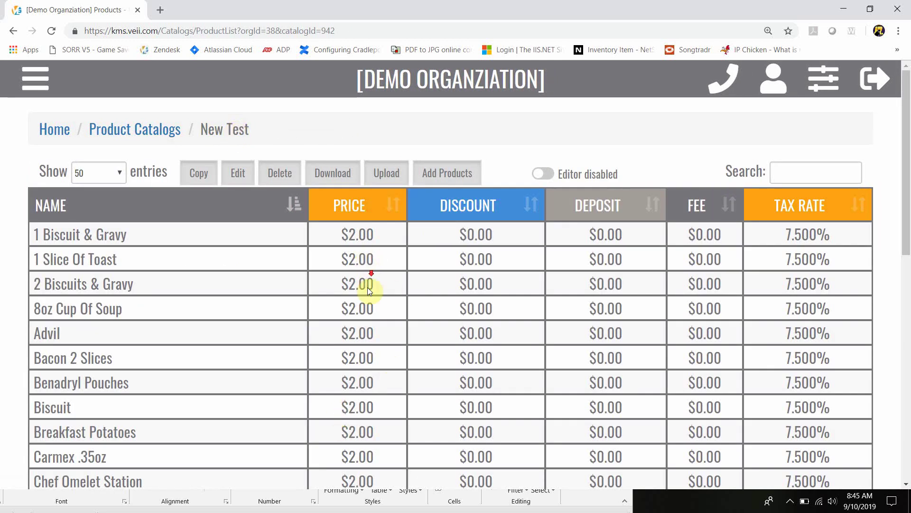
{"action": "scroll", "coordinate": [372, 285], "scroll_direction": "down", "scroll_amount": 10}
{"action": "left_click_drag", "start_coordinate": [842, 287], "coordinate": [763, 278]}
{"action": "left_click_drag", "start_coordinate": [388, 271], "coordinate": [305, 280]}
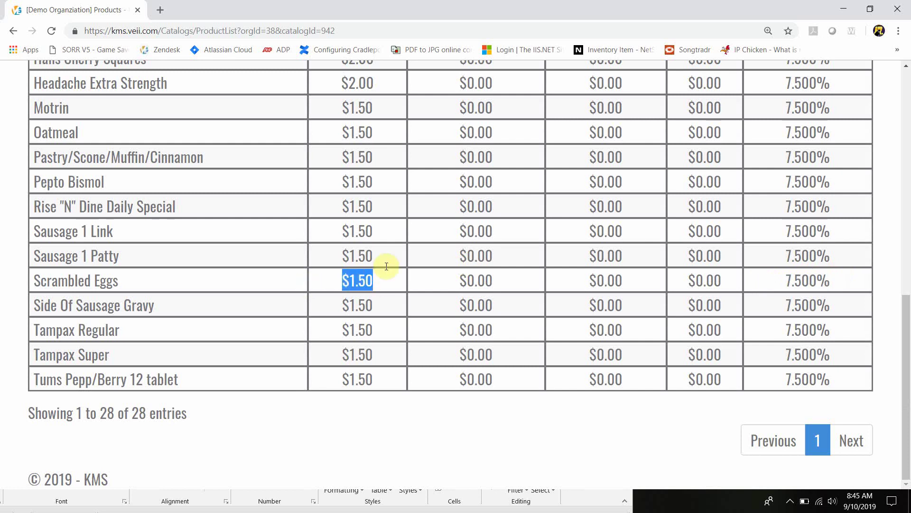
{"action": "scroll", "coordinate": [469, 282], "scroll_direction": "up", "scroll_amount": 10}
{"action": "scroll", "coordinate": [470, 283], "scroll_direction": "up", "scroll_amount": 2}
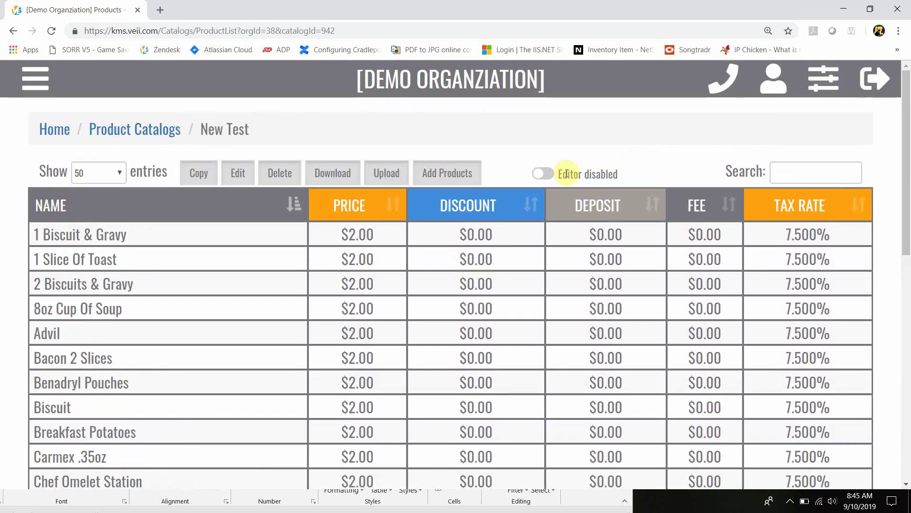
Enable the catalog editor and set the price of Scrambled Eggs to 3.50
{"action": "left_click", "coordinate": [541, 173]}
{"action": "scroll", "coordinate": [435, 318], "scroll_direction": "down", "scroll_amount": 6}
{"action": "scroll", "coordinate": [436, 318], "scroll_direction": "down", "scroll_amount": 5}
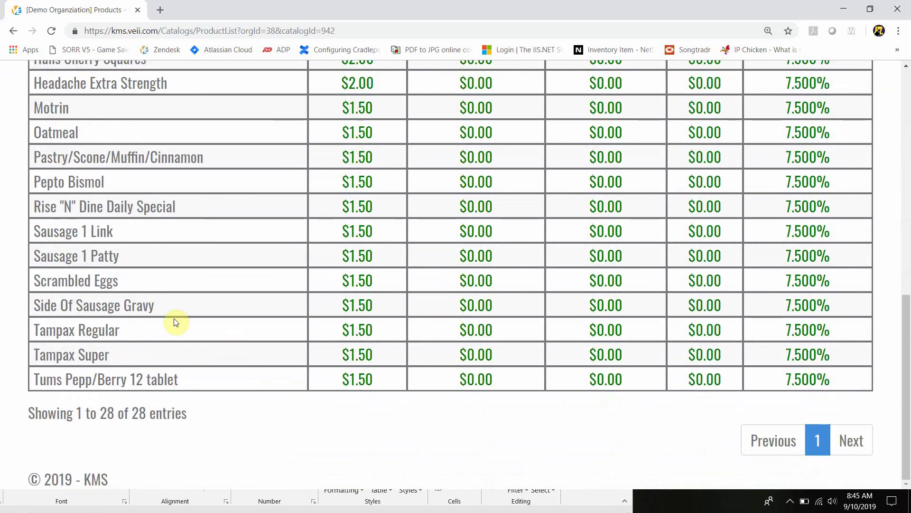
{"action": "left_click_drag", "start_coordinate": [388, 283], "coordinate": [358, 282]}
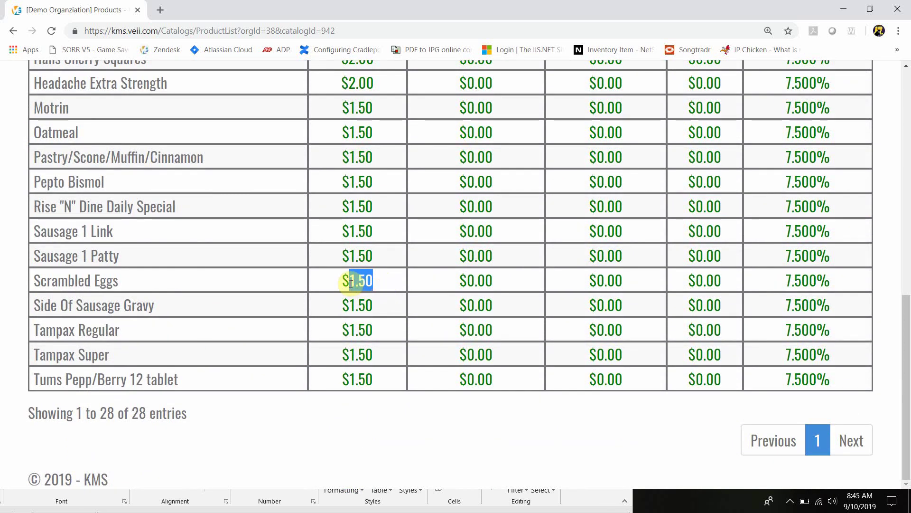
{"action": "left_click", "coordinate": [351, 282]}
{"action": "type", "text": "3.50"}
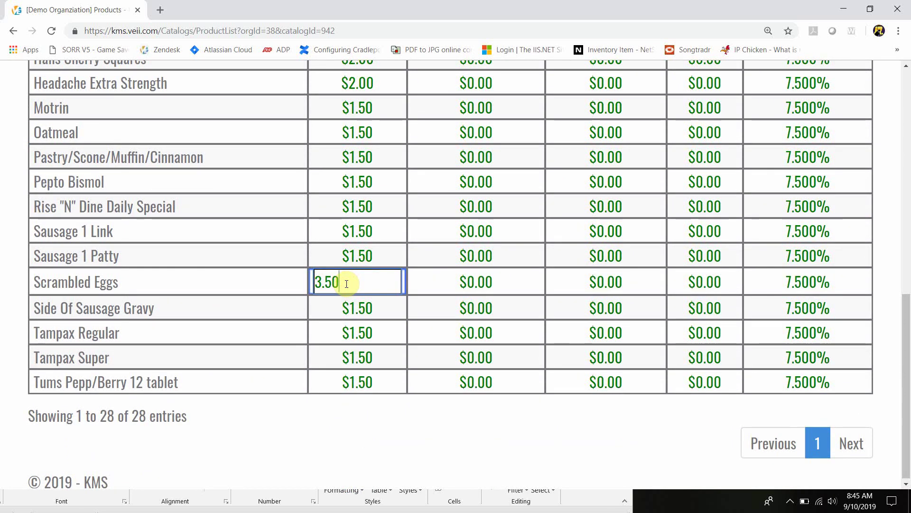
{"action": "key", "text": "Return"}
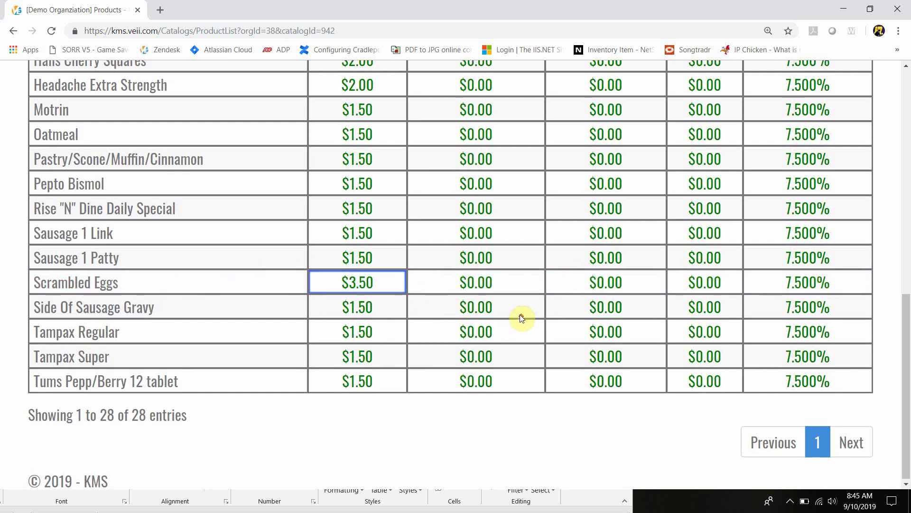
Sort the New Test catalog products by price in descending order
{"action": "scroll", "coordinate": [520, 314], "scroll_direction": "up", "scroll_amount": 10}
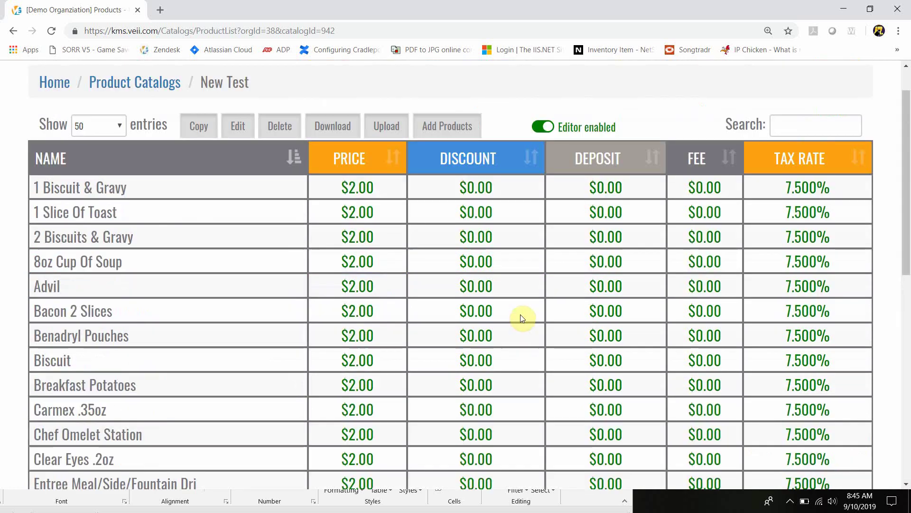
{"action": "left_click", "coordinate": [394, 159]}
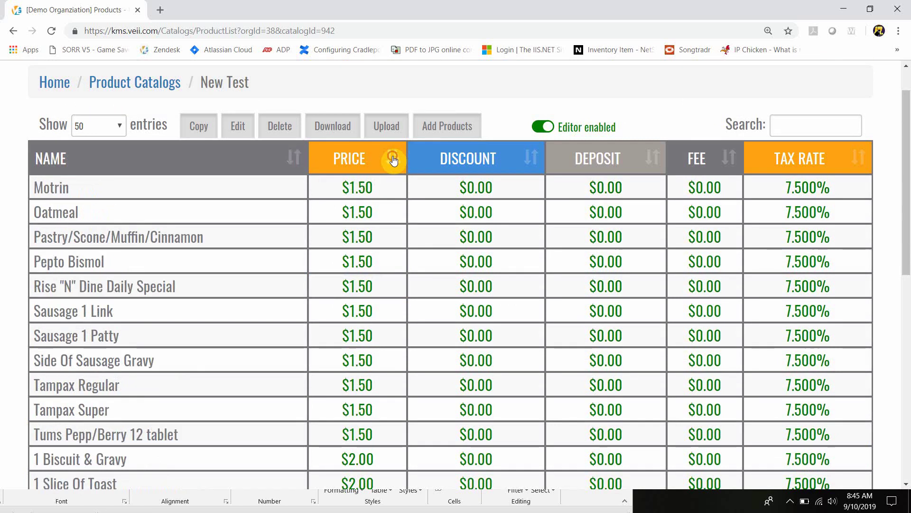
{"action": "left_click", "coordinate": [394, 158]}
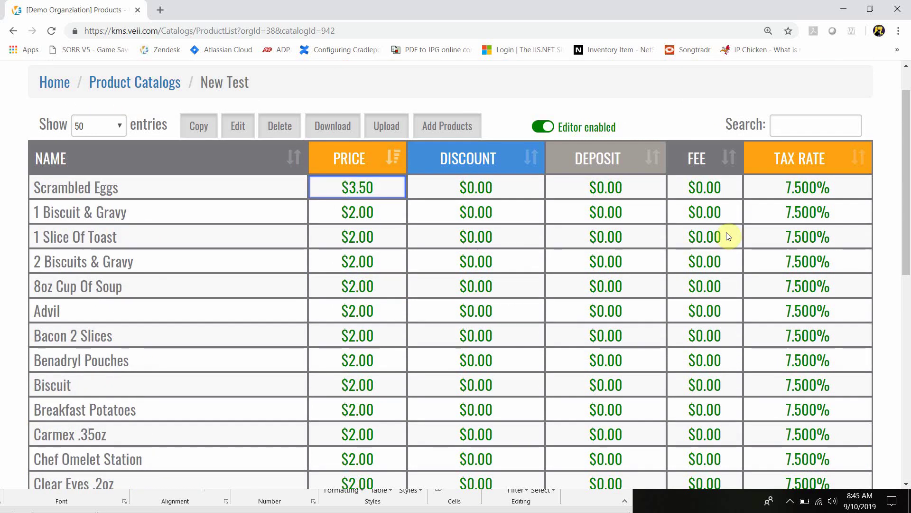